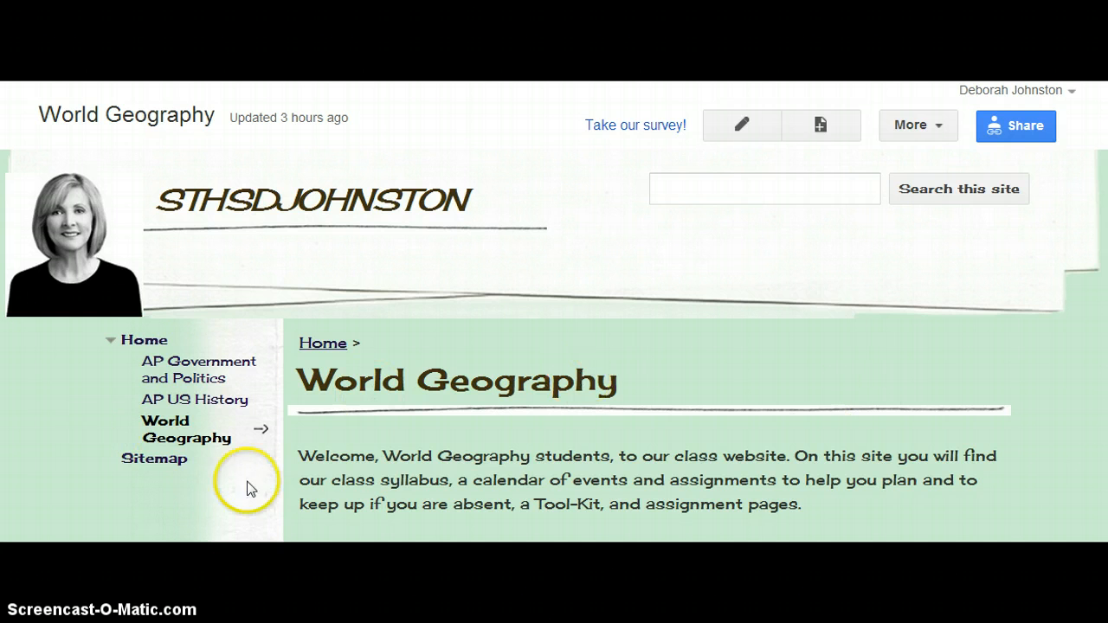
Open the Great Lake Assignment.docx handout from the World Geography page's Unit 2 Handouts and Assignments subpage
scroll(554, 347, "down", 15)
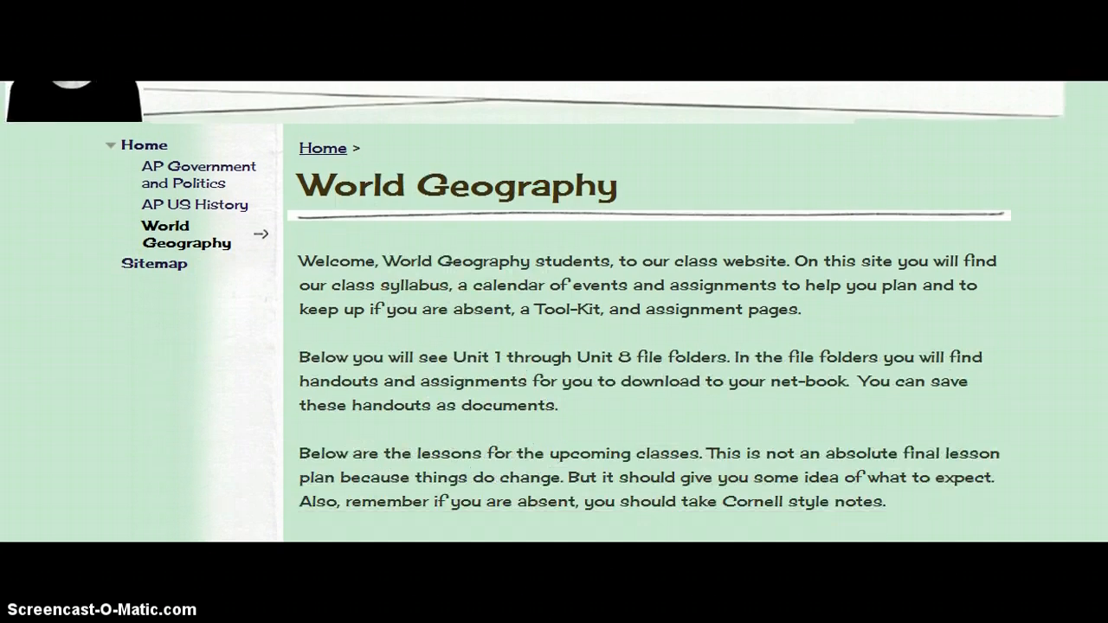
scroll(554, 346, "down", 3)
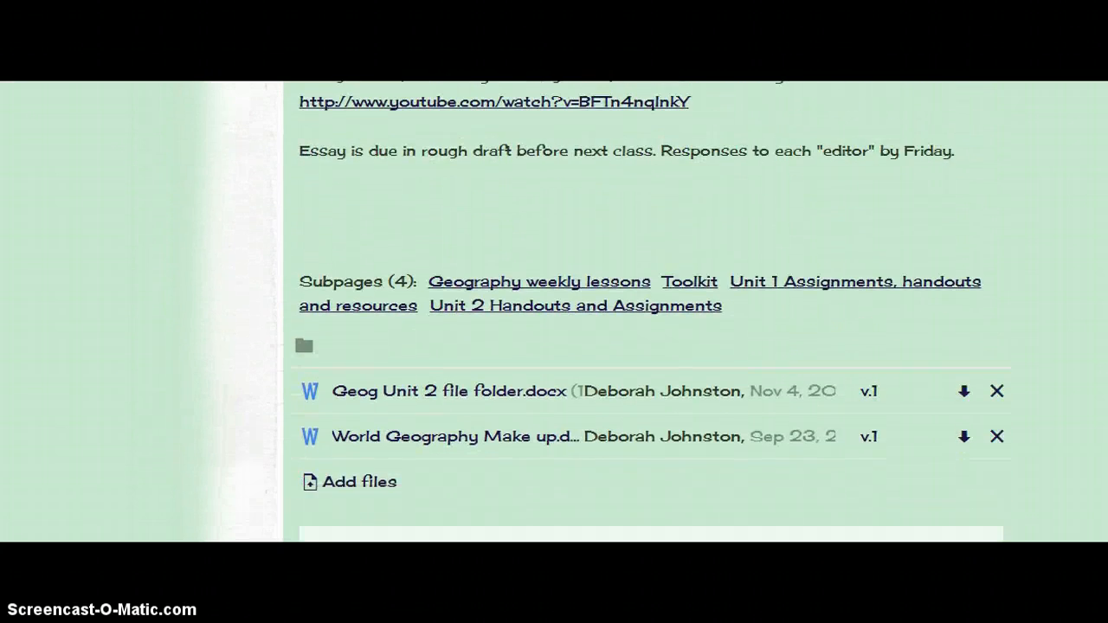
left_click(541, 307)
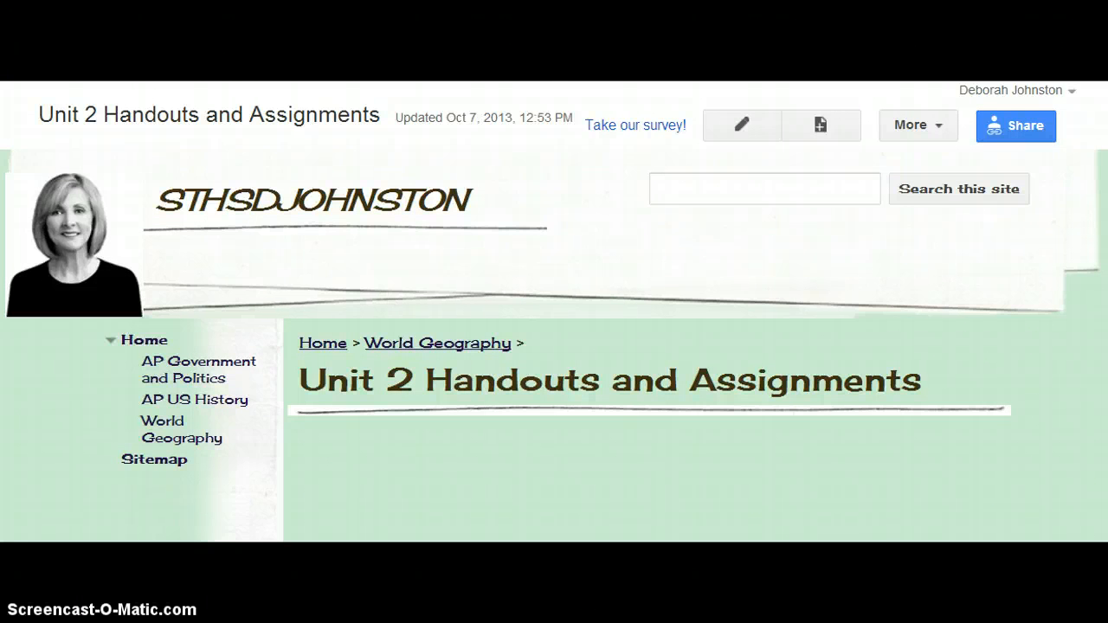
scroll(554, 346, "down", 5)
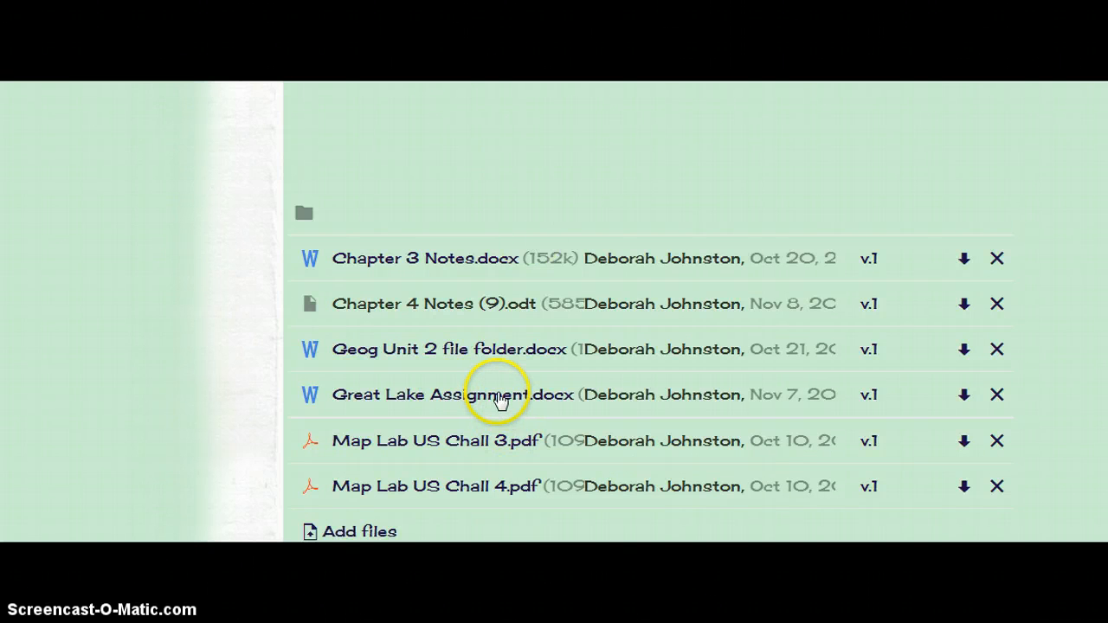
left_click(500, 396)
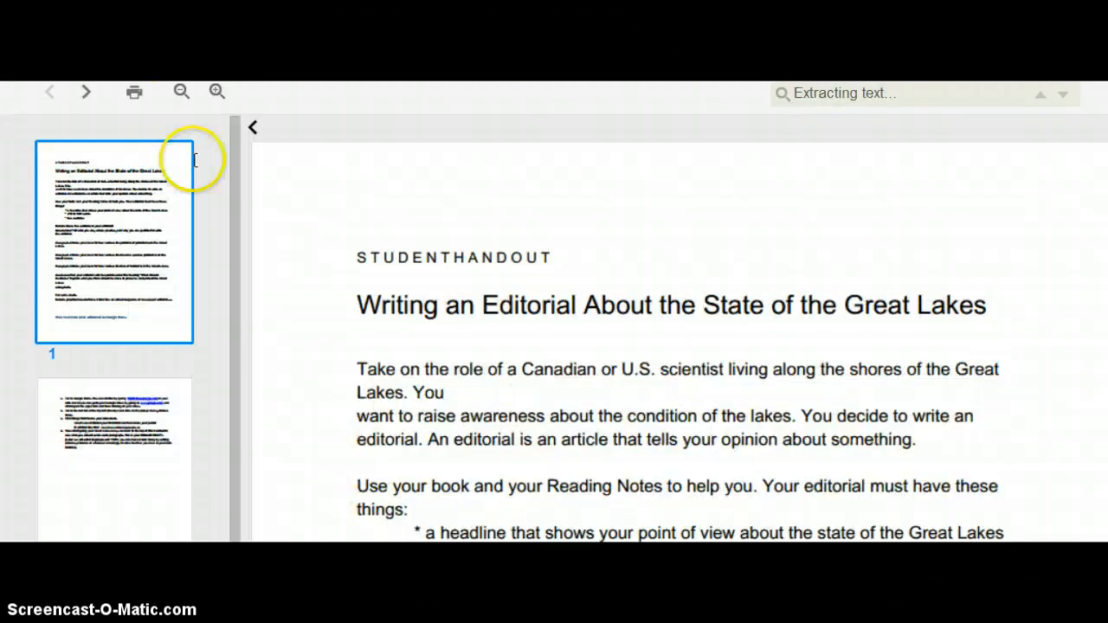
Hide the page thumbnails and read the Great Lakes editorial handout, from the section requirements to the Google Docs instructions
left_click(251, 127)
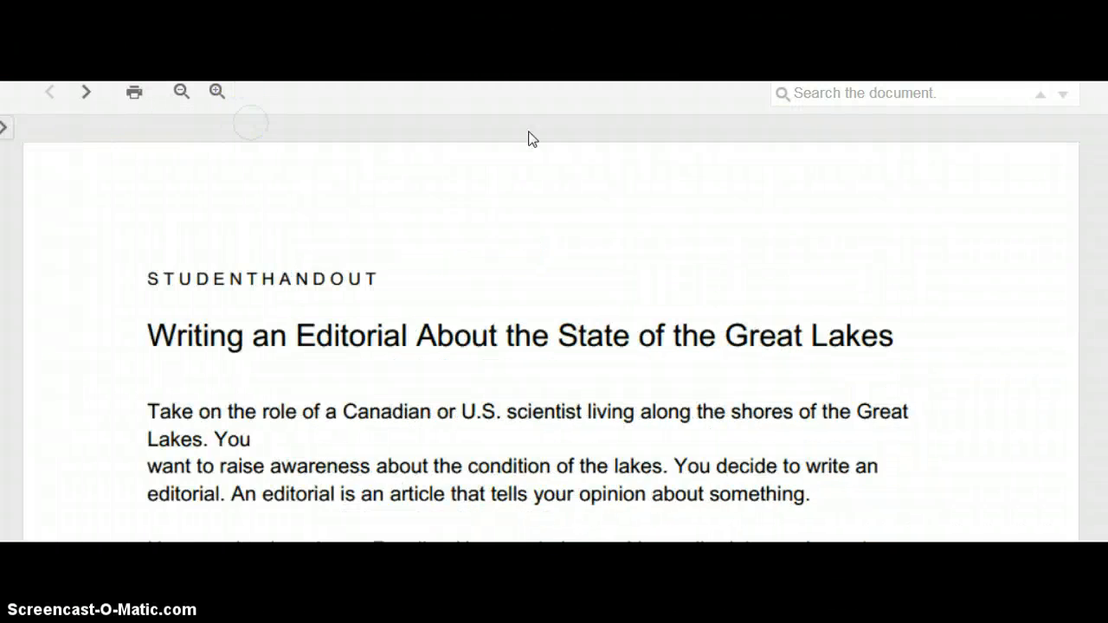
scroll(554, 329, "down", 10)
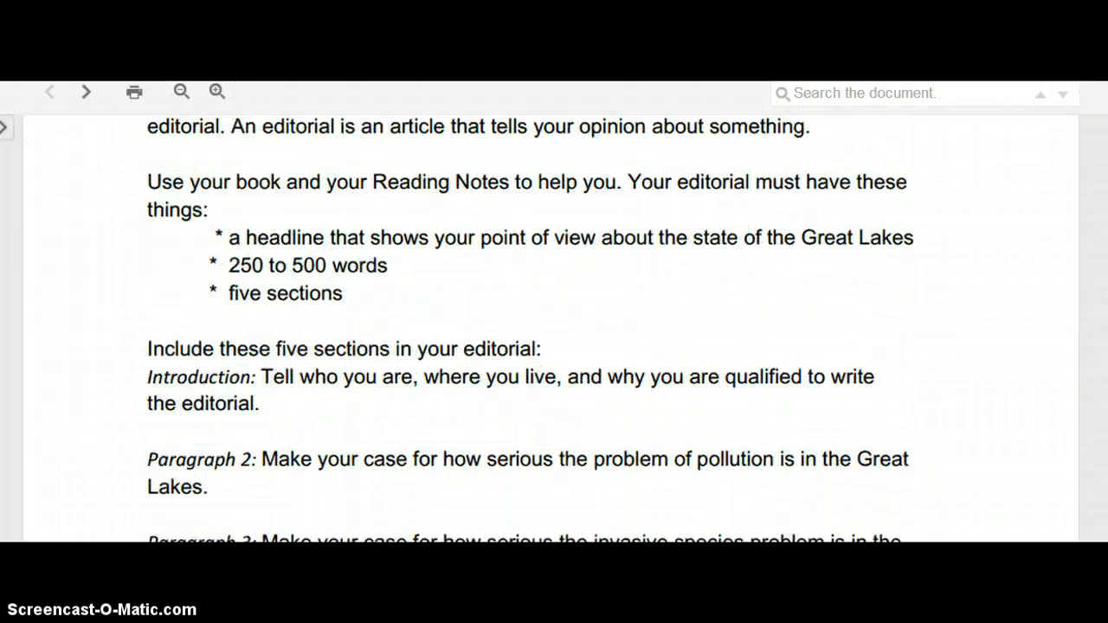
scroll(553, 329, "up", 1)
scroll(554, 329, "down", 6)
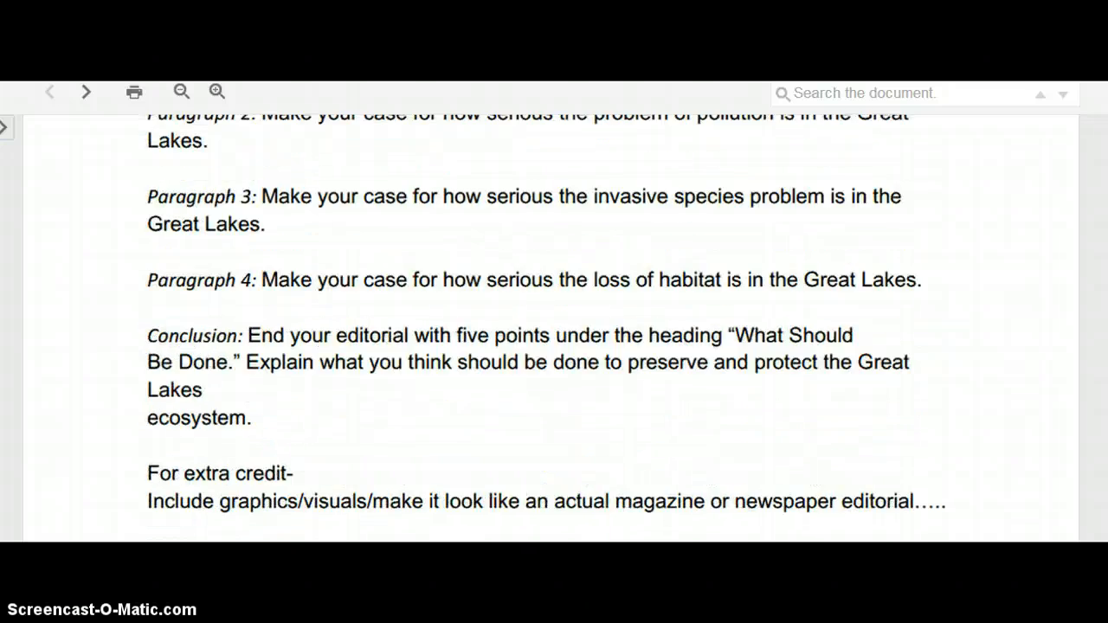
scroll(554, 329, "down", 1)
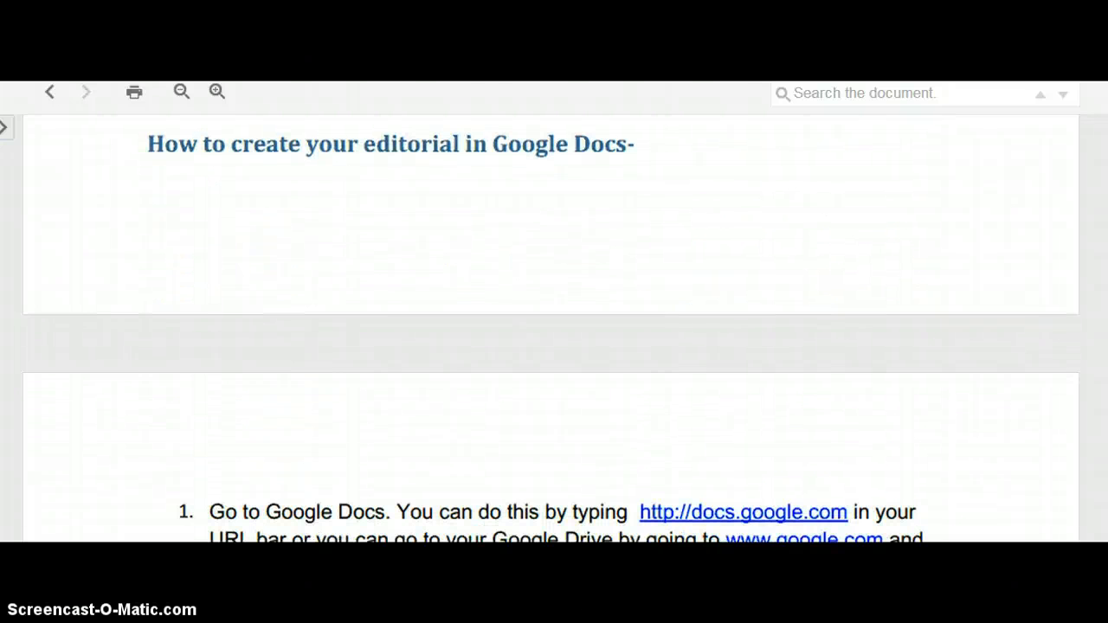
scroll(554, 329, "down", 1)
scroll(554, 329, "down", 5)
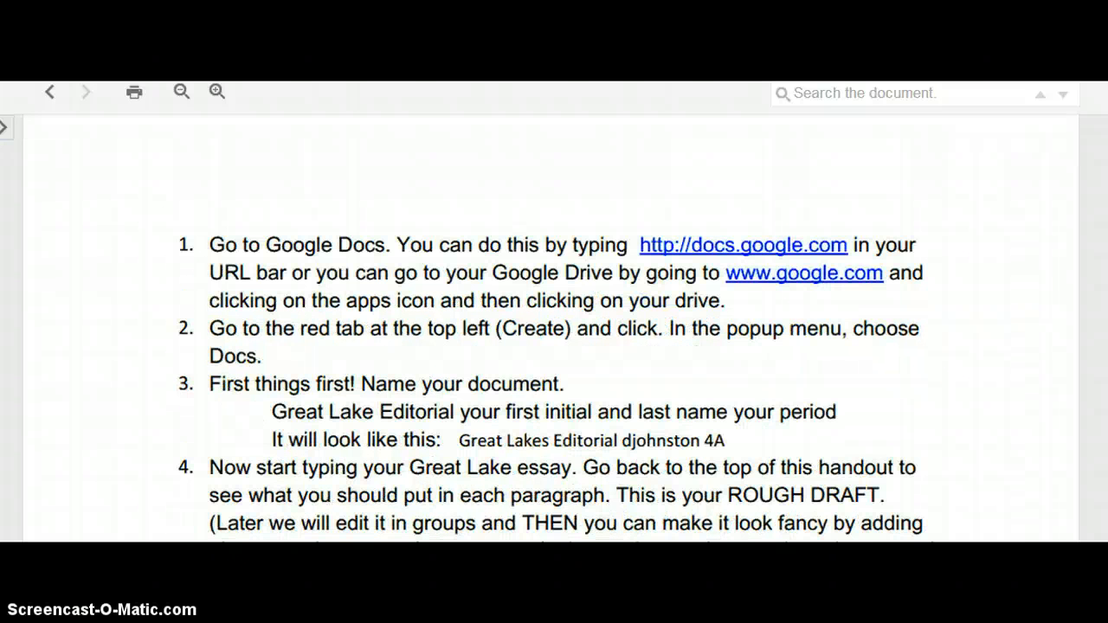
scroll(554, 329, "down", 3)
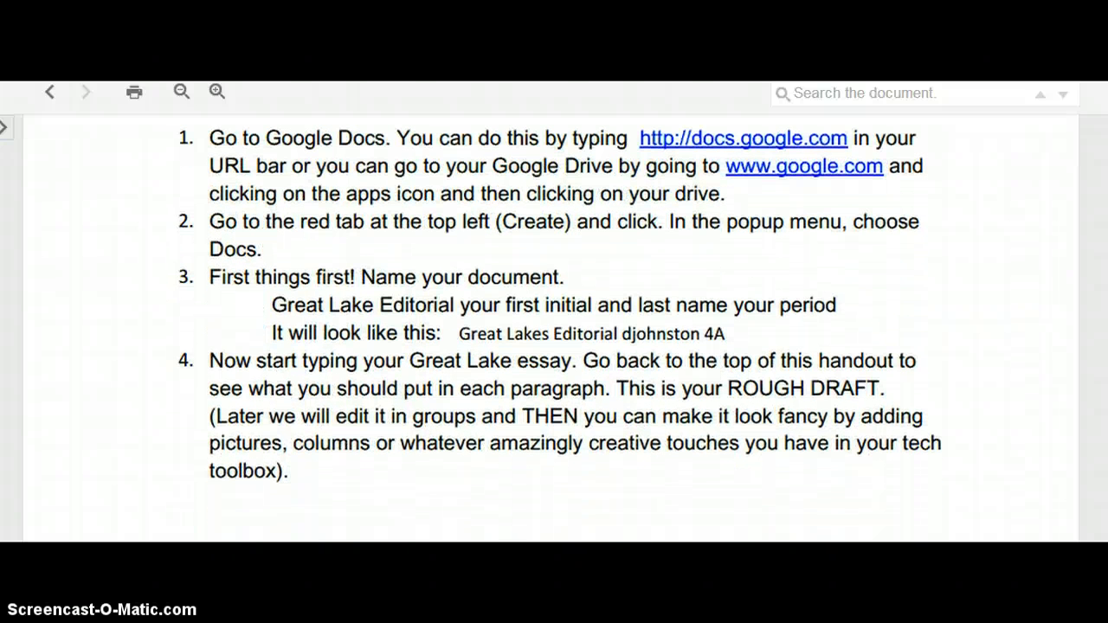
scroll(554, 329, "down", 1)
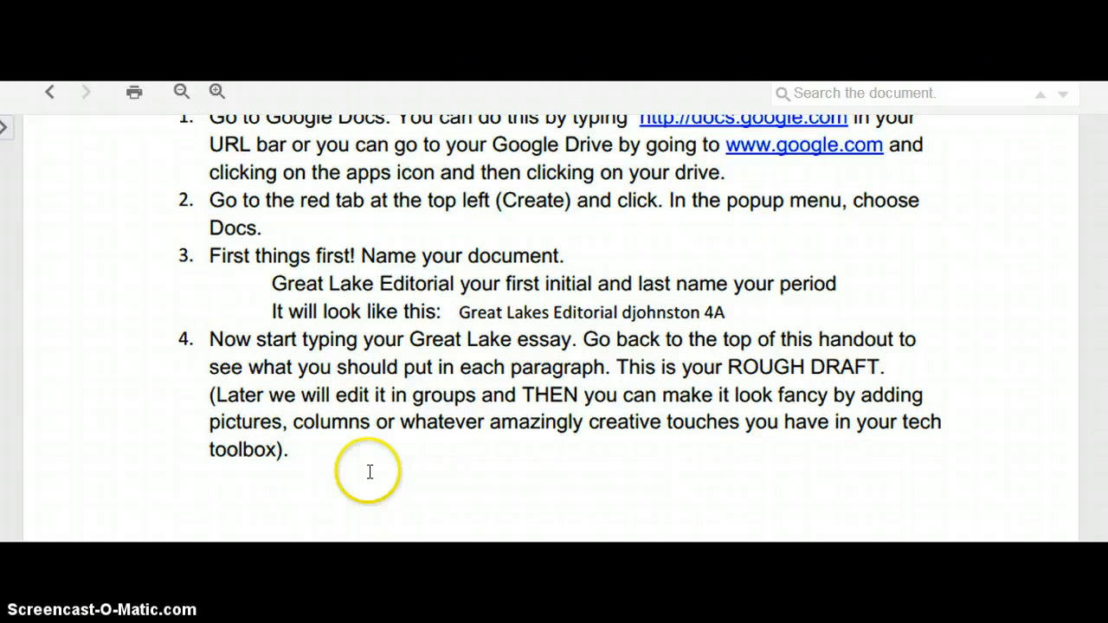
scroll(1082, 411, "up", 3)
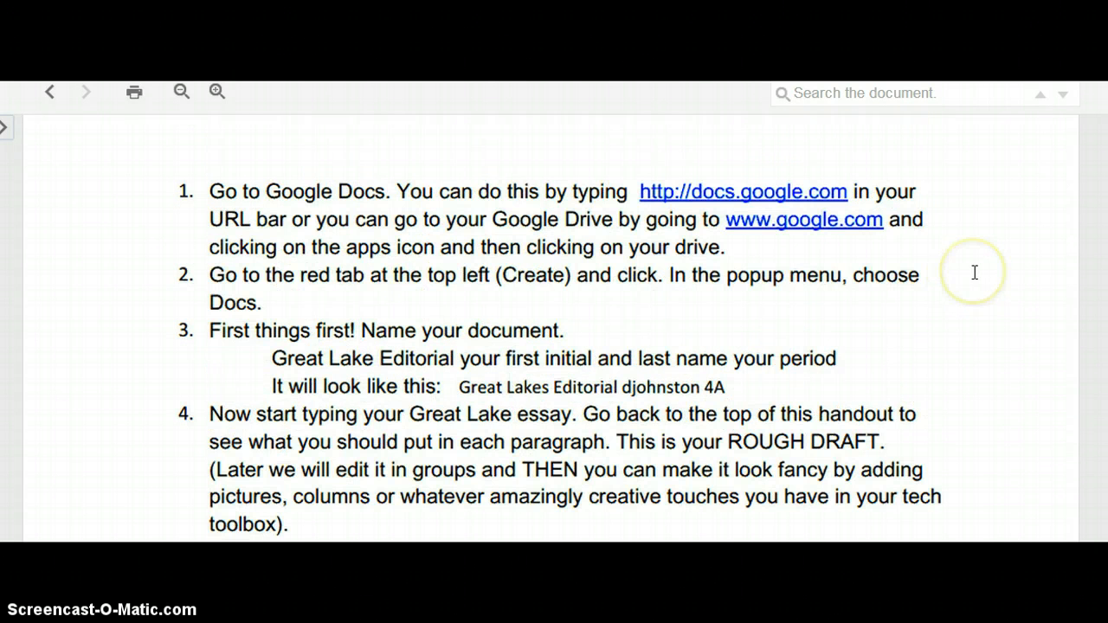
Follow the docs.google.com link in the handout's first instruction and show the list of Google apps
left_click(756, 194)
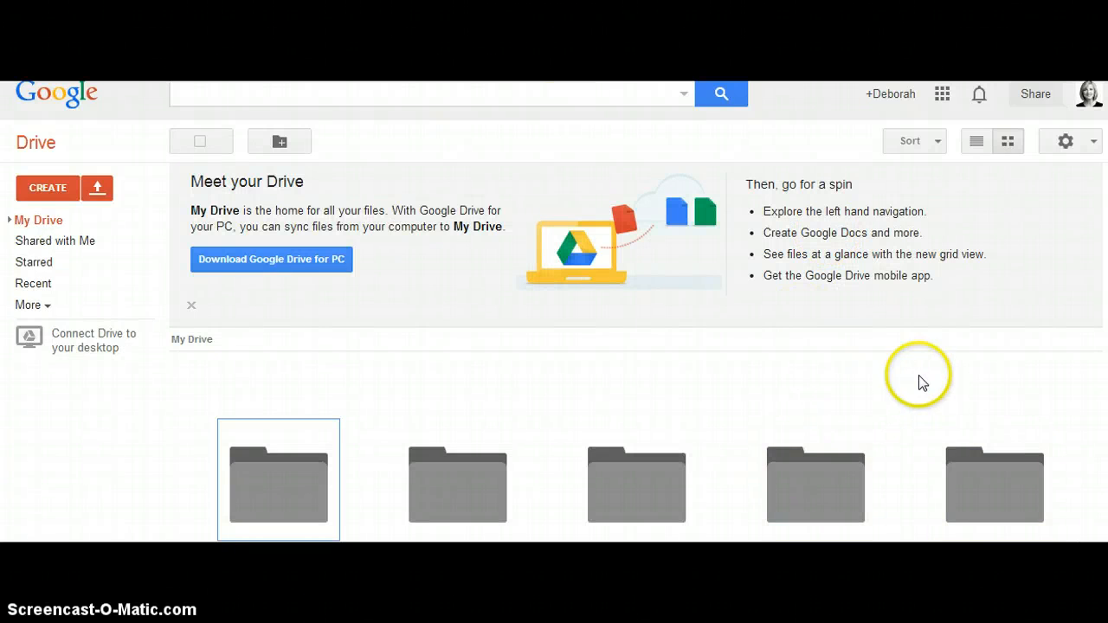
left_click(943, 97)
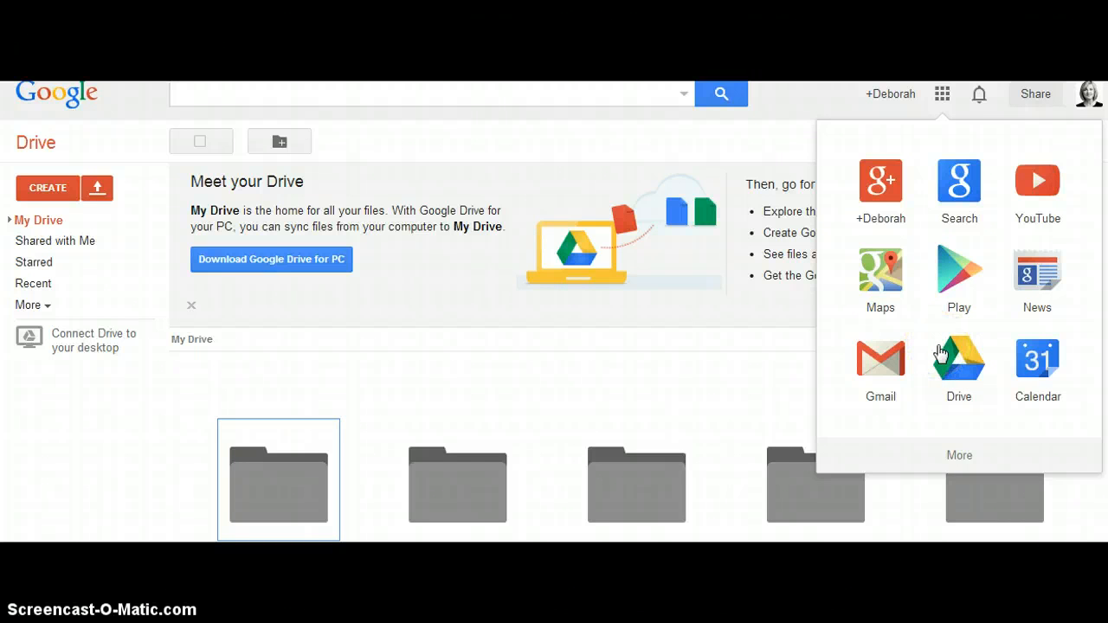
left_click(943, 97)
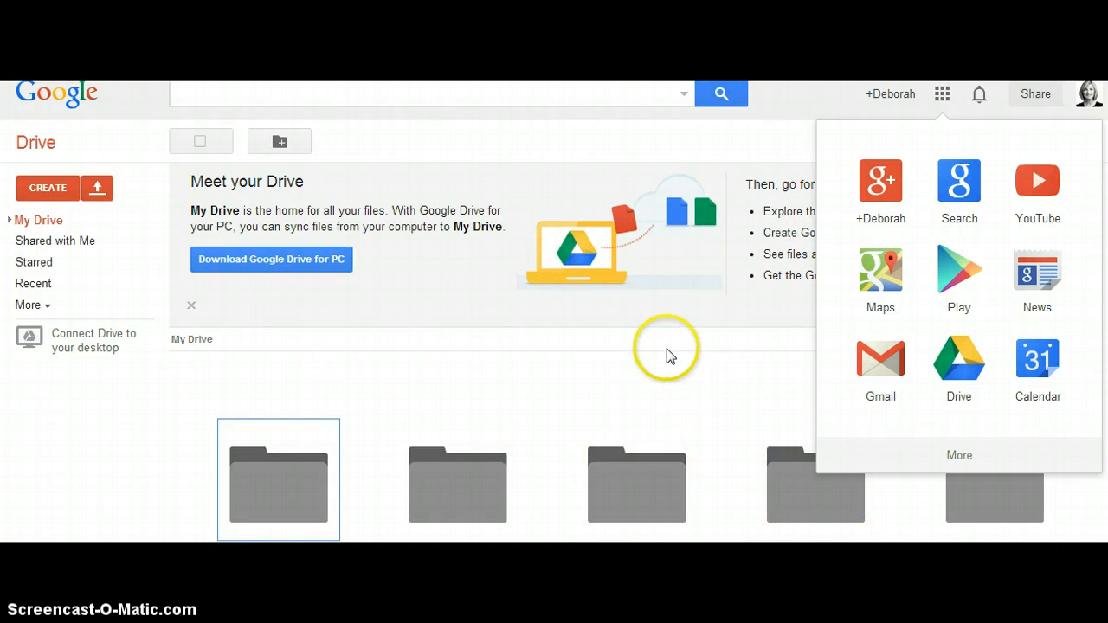
Create a new blank text document in Google Drive
left_click(48, 192)
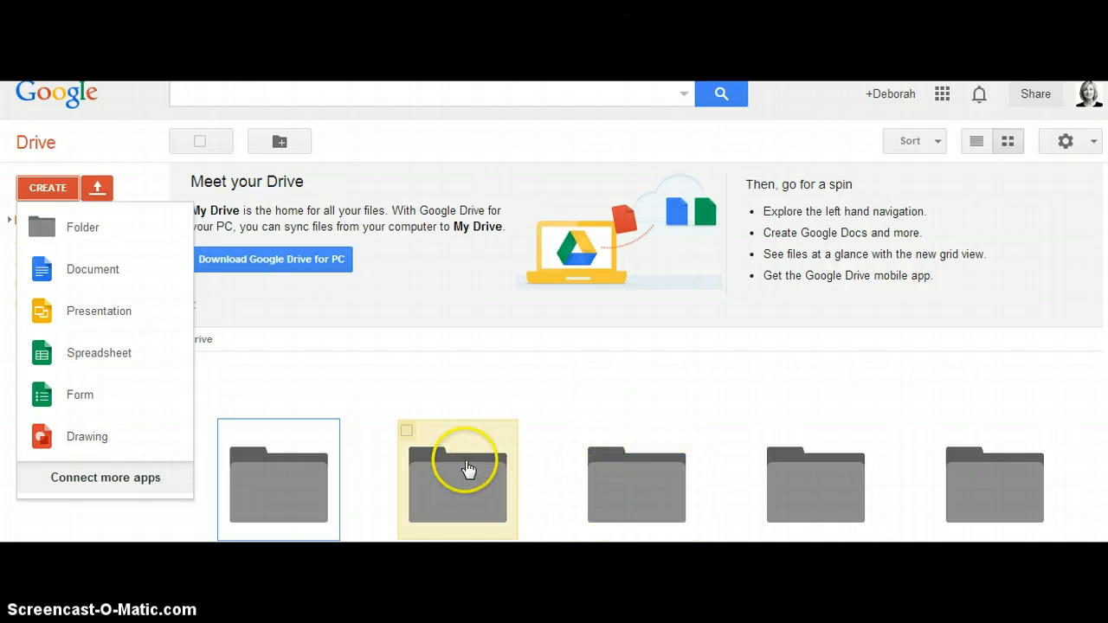
left_click(126, 319)
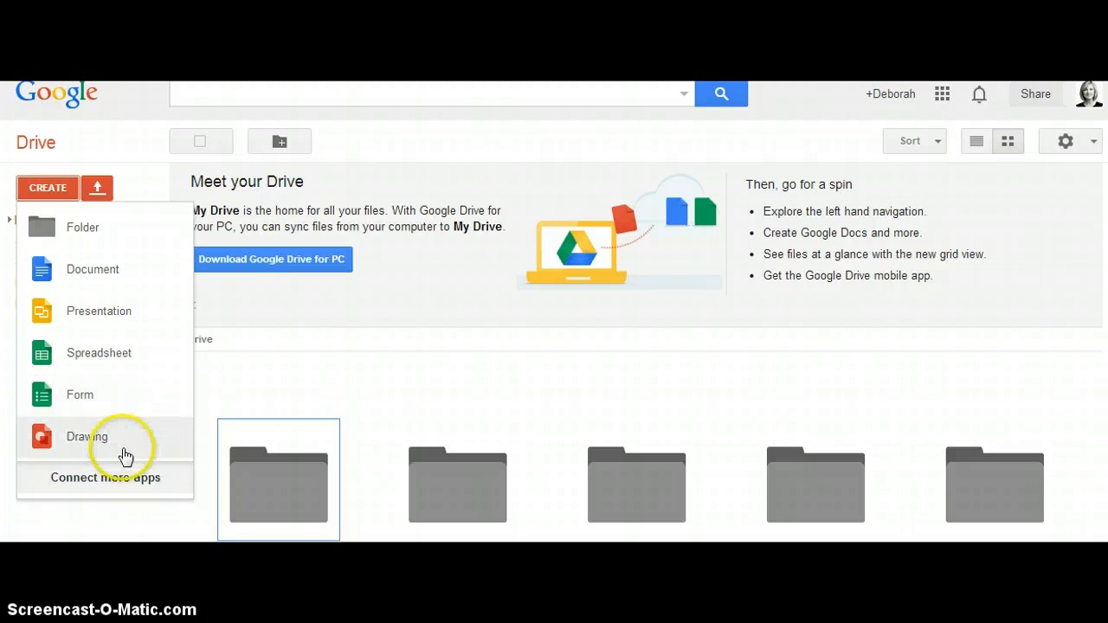
left_click(106, 275)
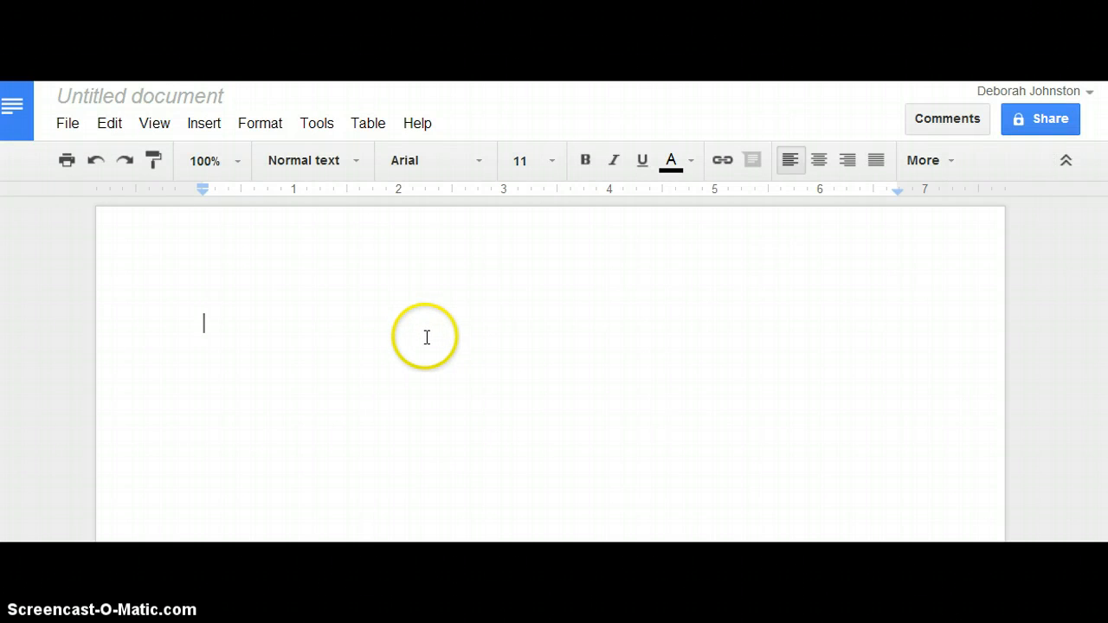
Rename the untitled document "Great Essay Lakes", followed by the author's first initial and last name and "4B"
left_click(179, 98)
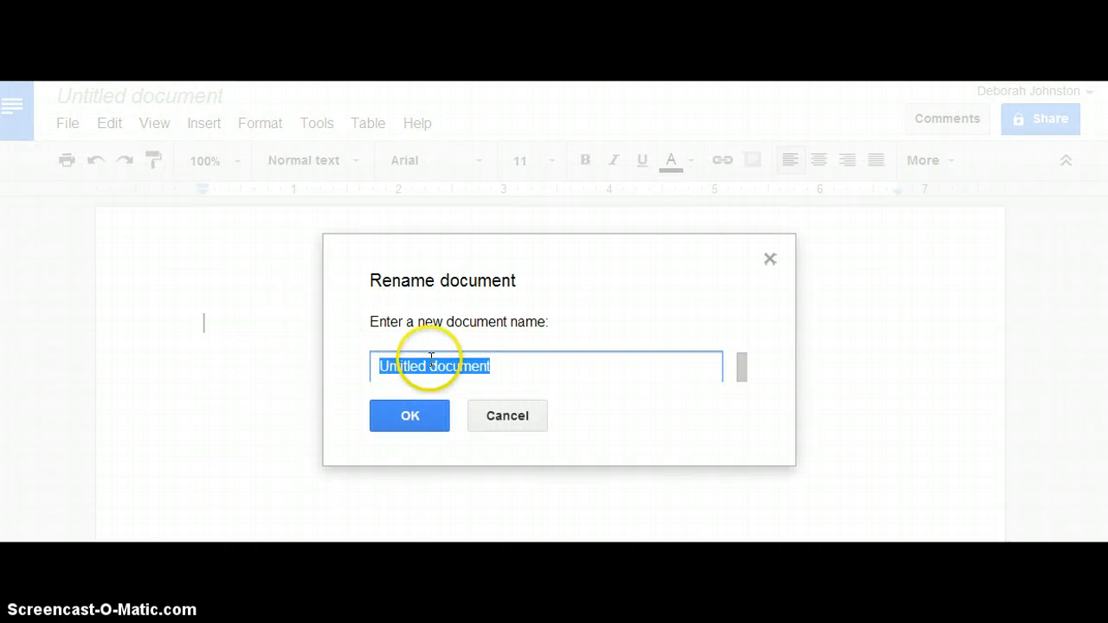
key("BackSpace")
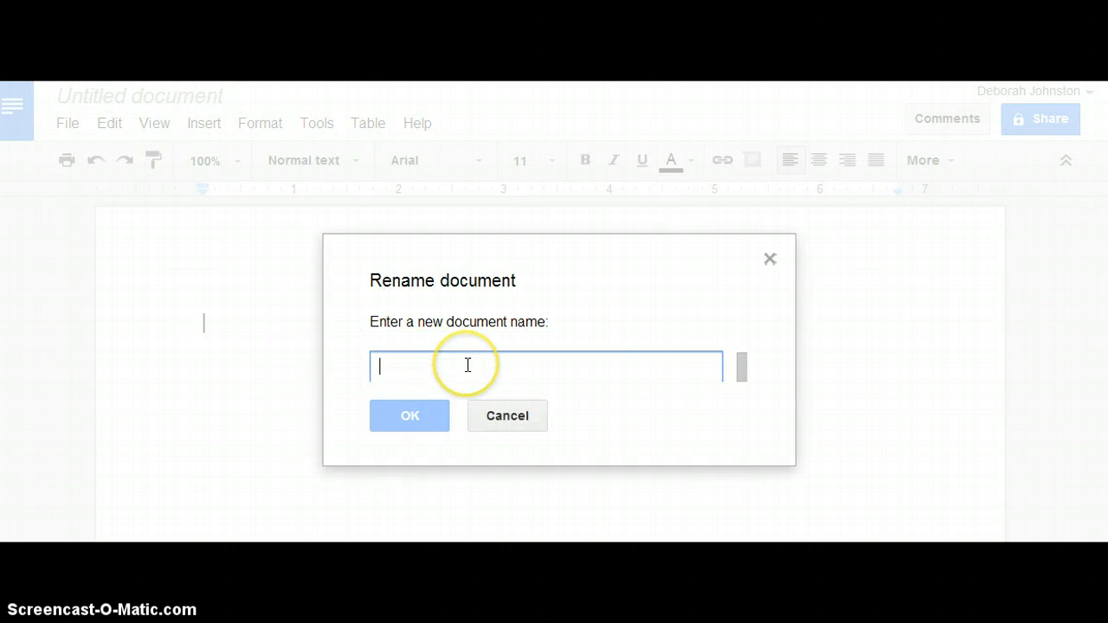
type("Great Essay Lakes djohnston 4B")
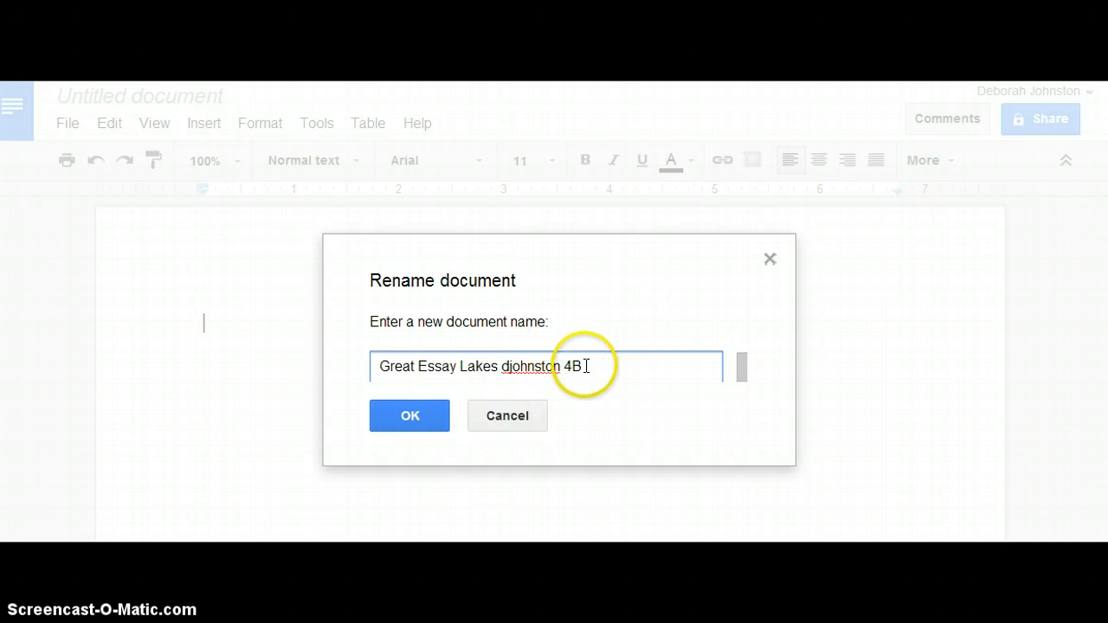
left_click(423, 422)
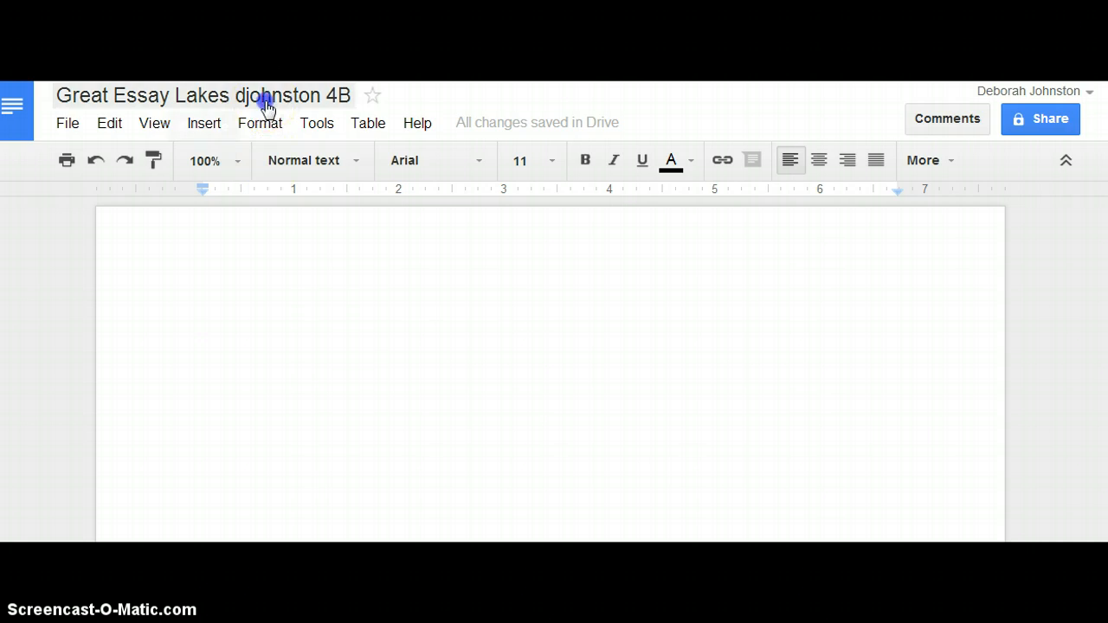
left_click(264, 97)
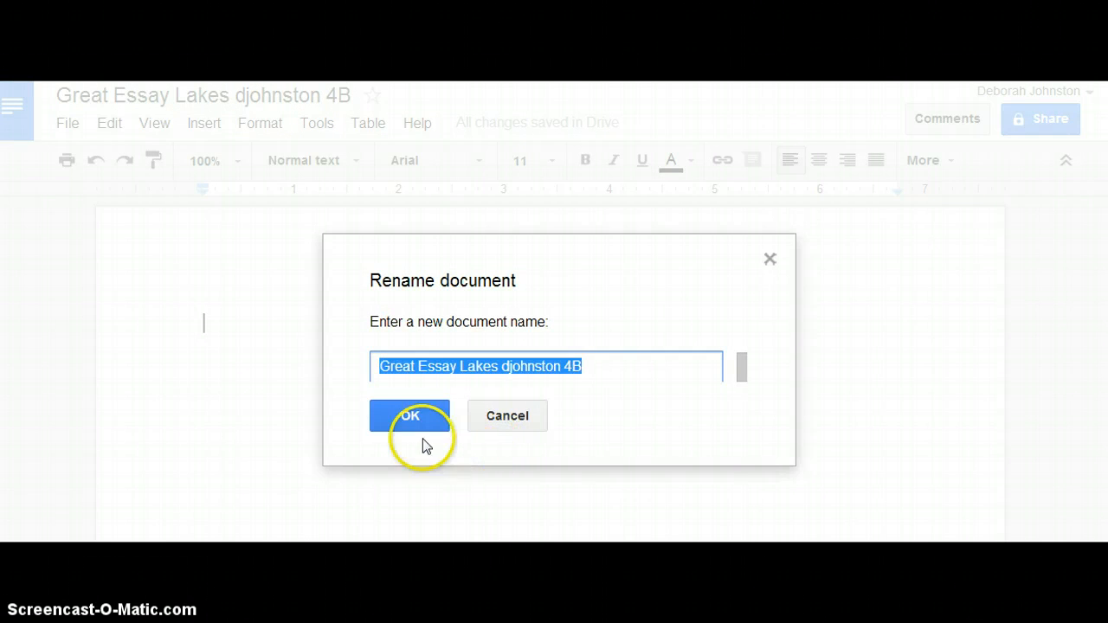
left_click(409, 416)
left_click(379, 414)
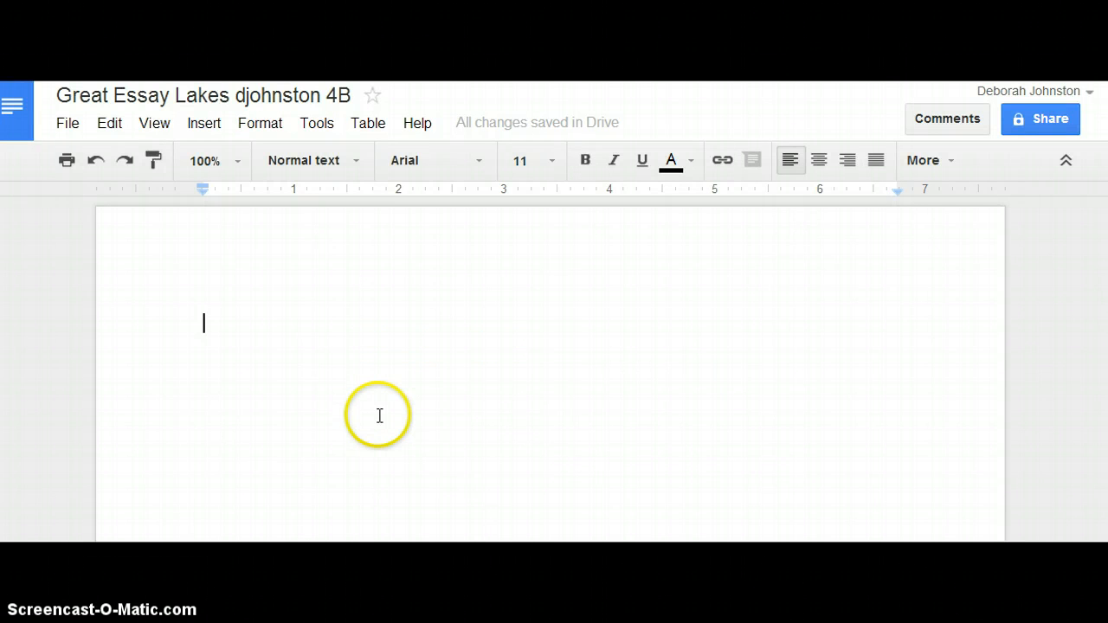
left_click(298, 343)
left_click(193, 179)
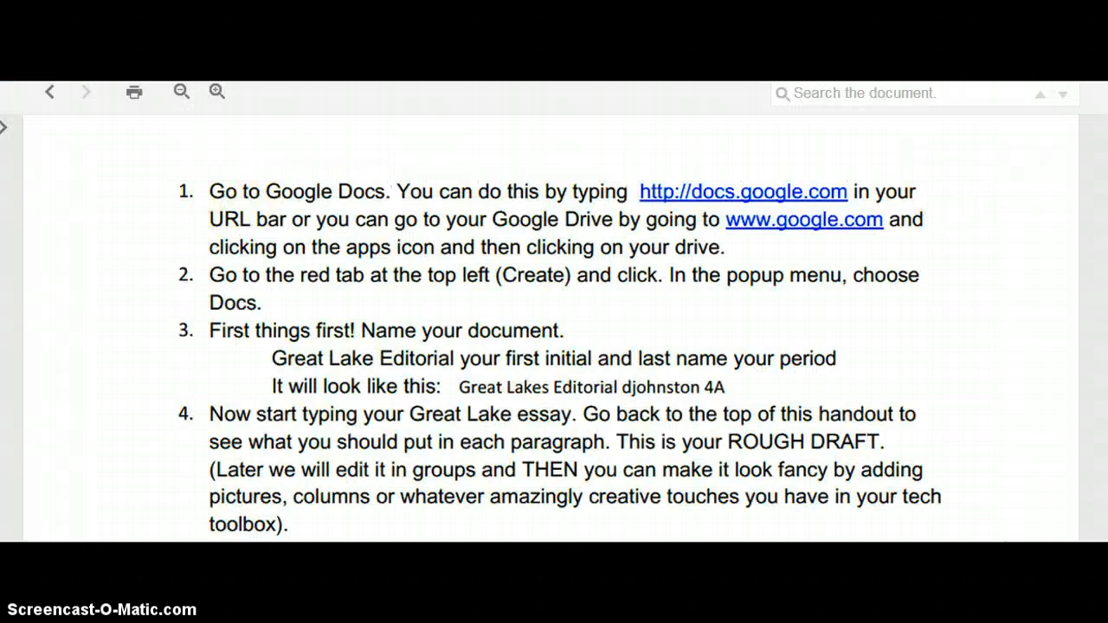
scroll(1100, 165, "up", 10)
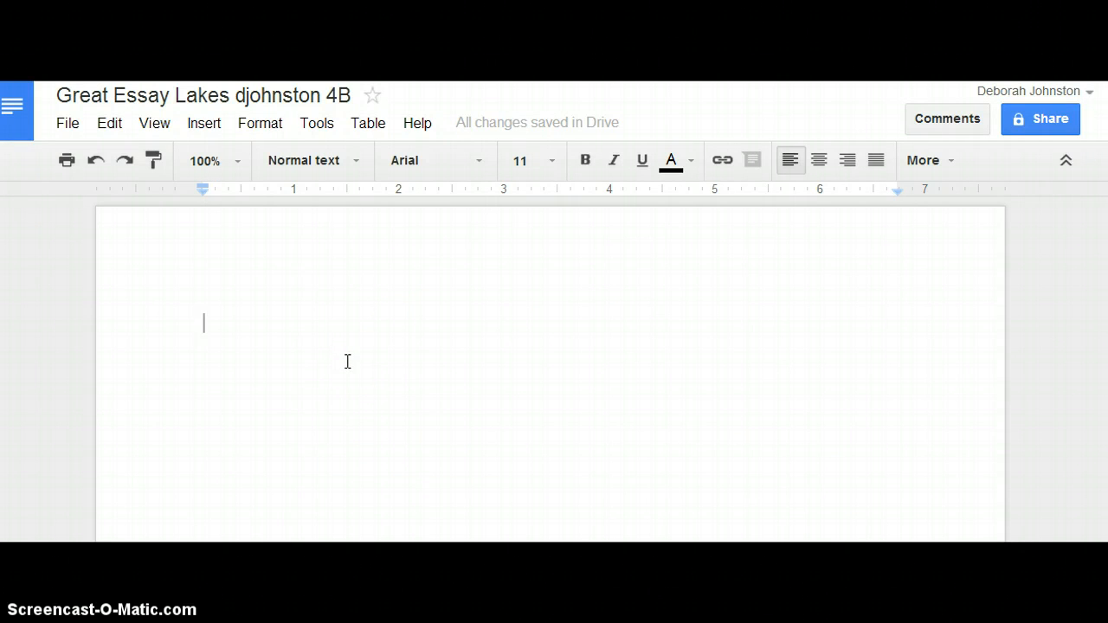
type("the Grea")
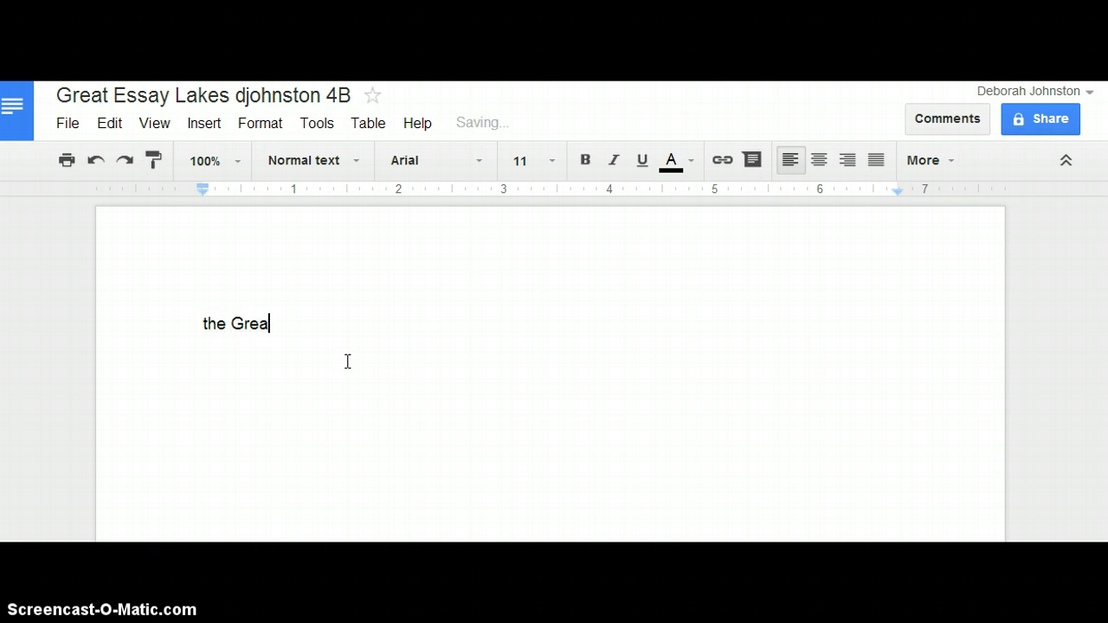
key("BackSpace")
key("BackSpace")
key("BackSpace")
key("BackSpace")
key("BackSpace")
key("BackSpace")
Write the editorial's headline "The Great Lakes--saved or forever ruined?" on the first line of the document
key("BackSpace")
key("BackSpace")
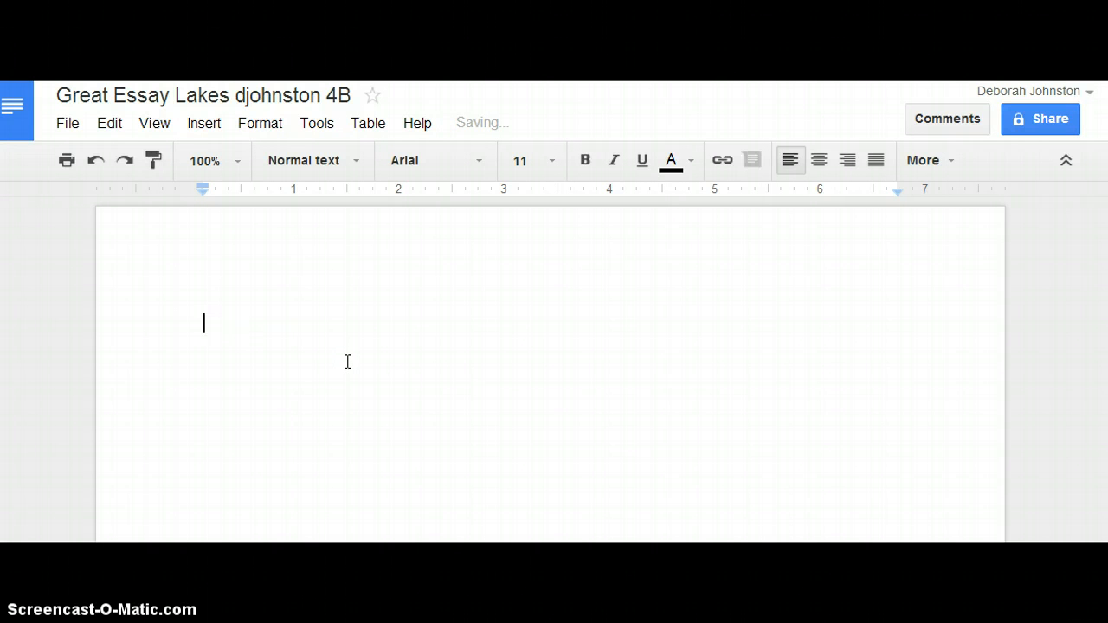
type("The Grate")
key("BackSpace")
key("BackSpace")
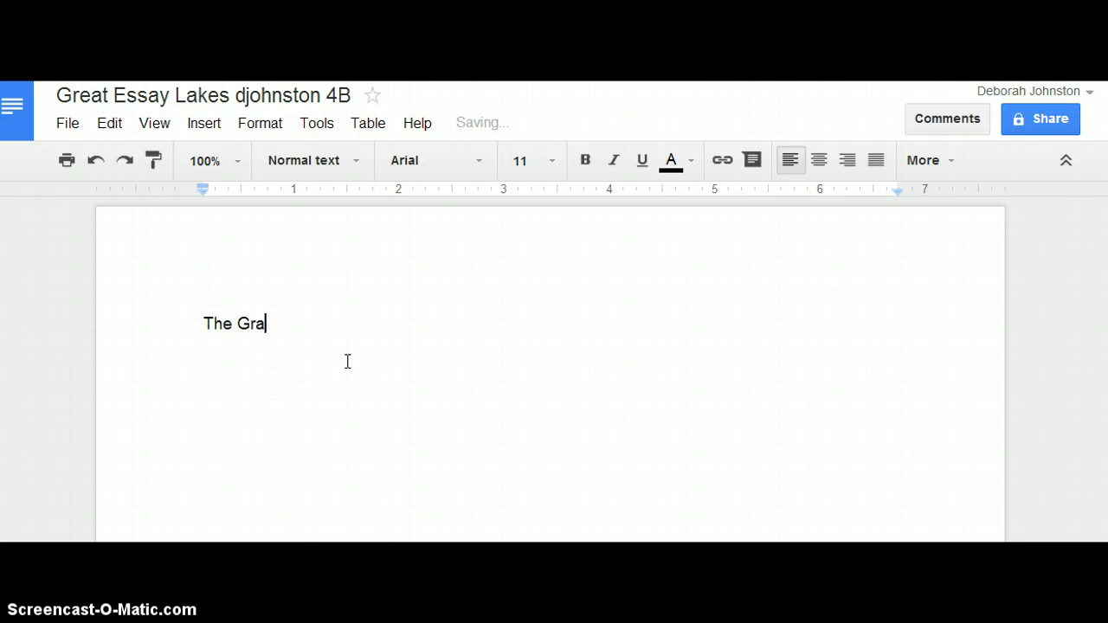
type("t Lakes")
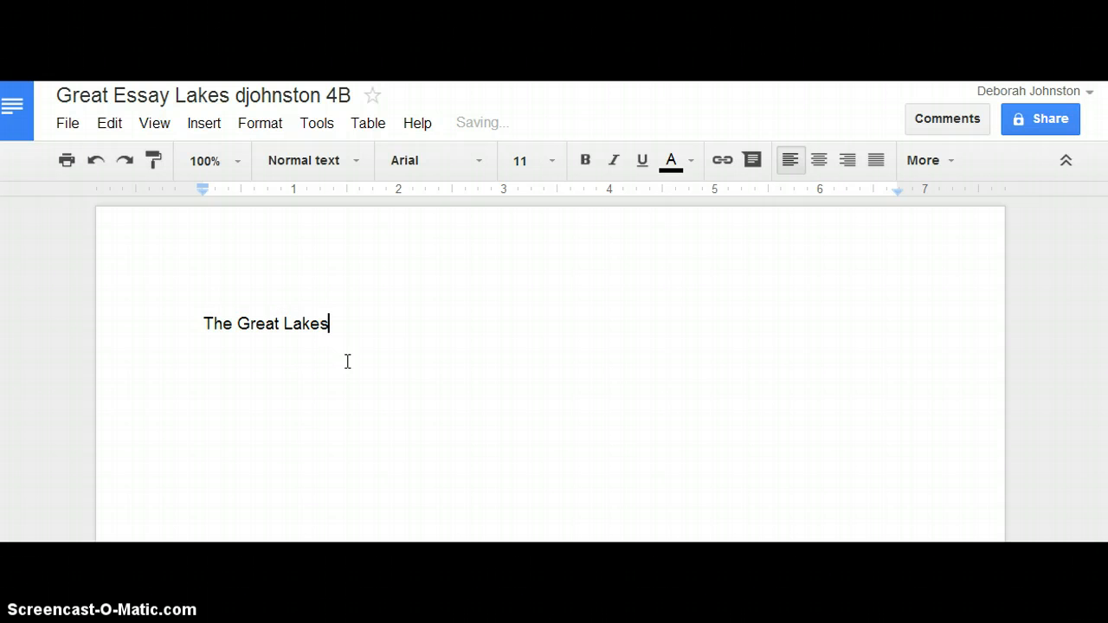
type("--saved or forever")
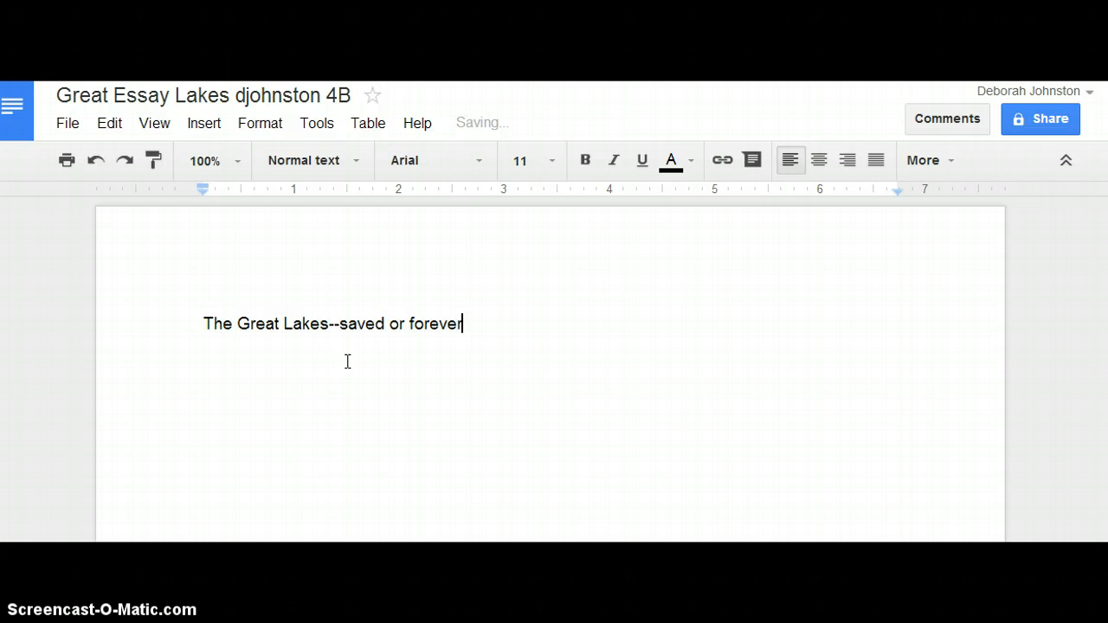
type(" ruined?")
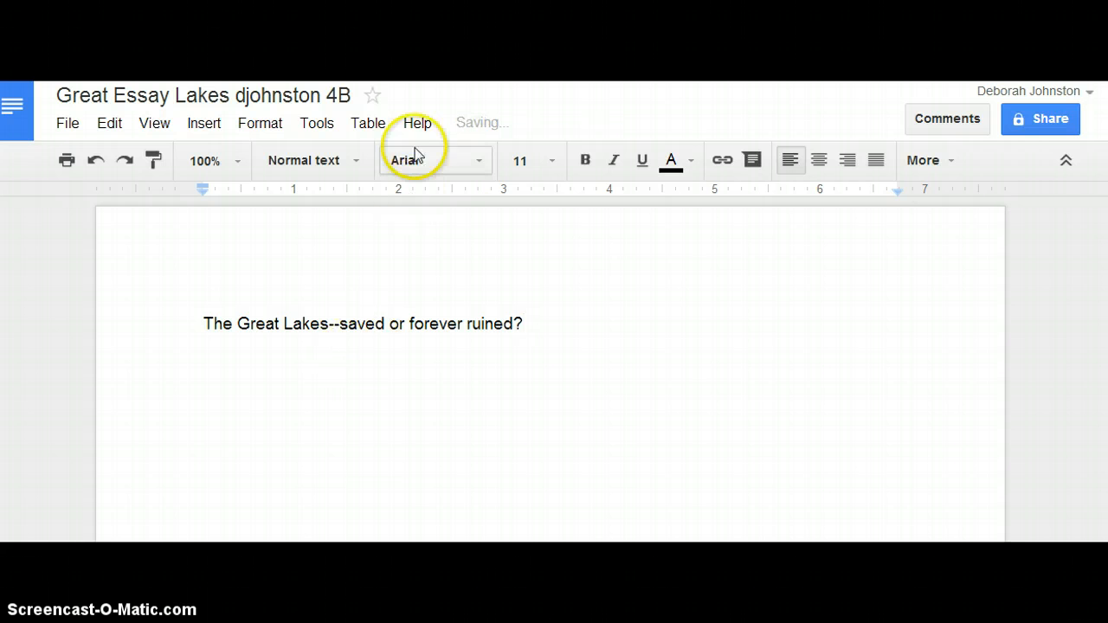
Switch to the Science for Kids jobs and careers page and look through the list of scientist careers
left_click(498, 286)
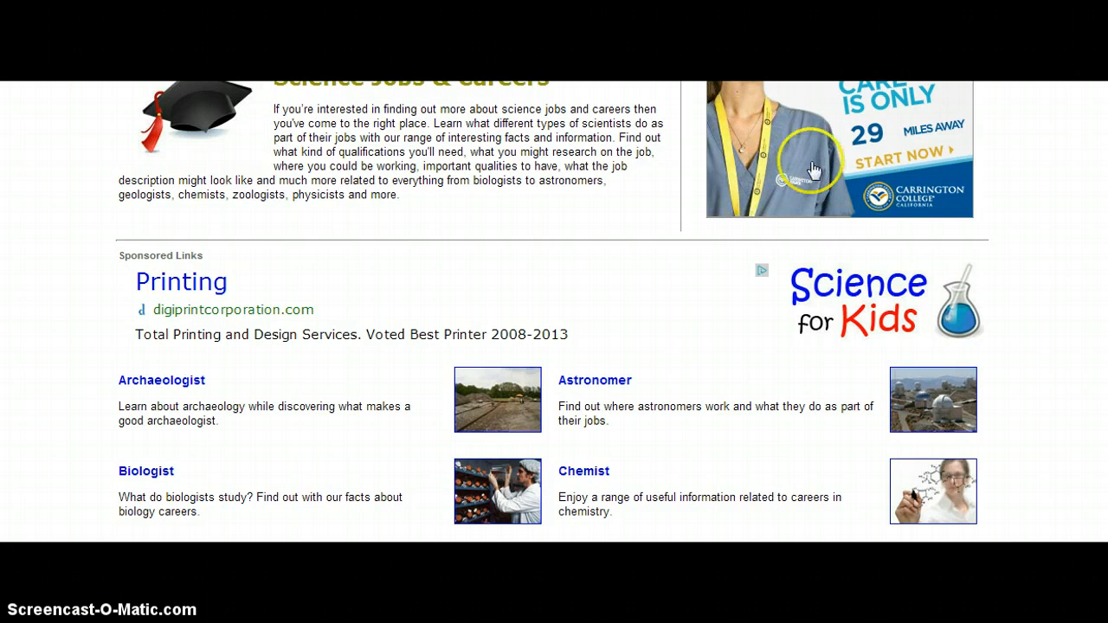
scroll(554, 312, "down", 5)
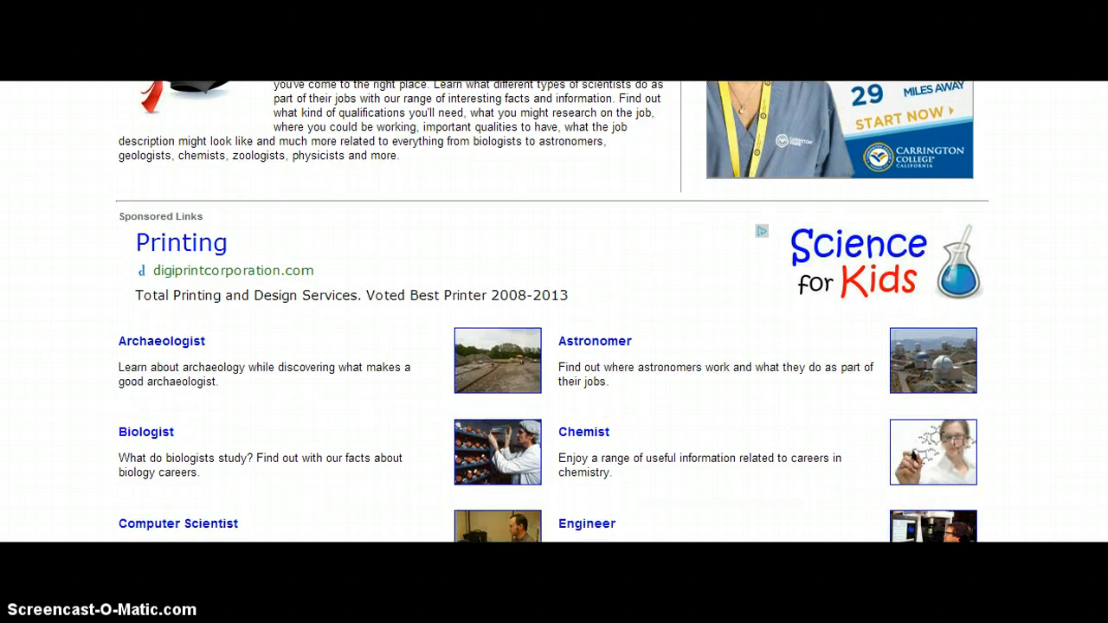
scroll(554, 312, "down", 3)
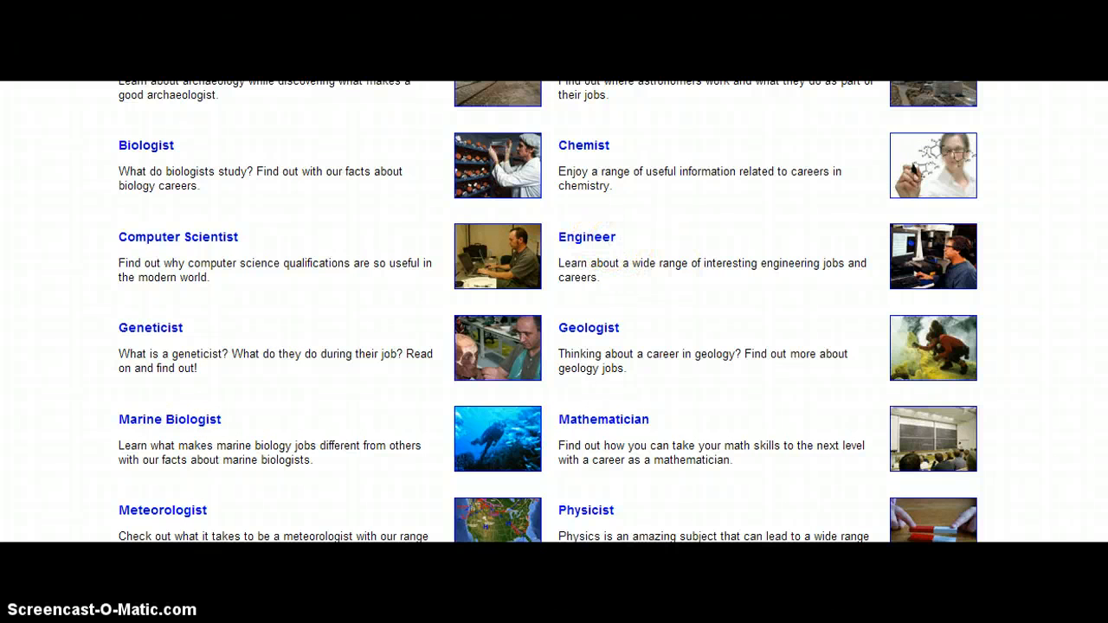
scroll(548, 311, "down", 3)
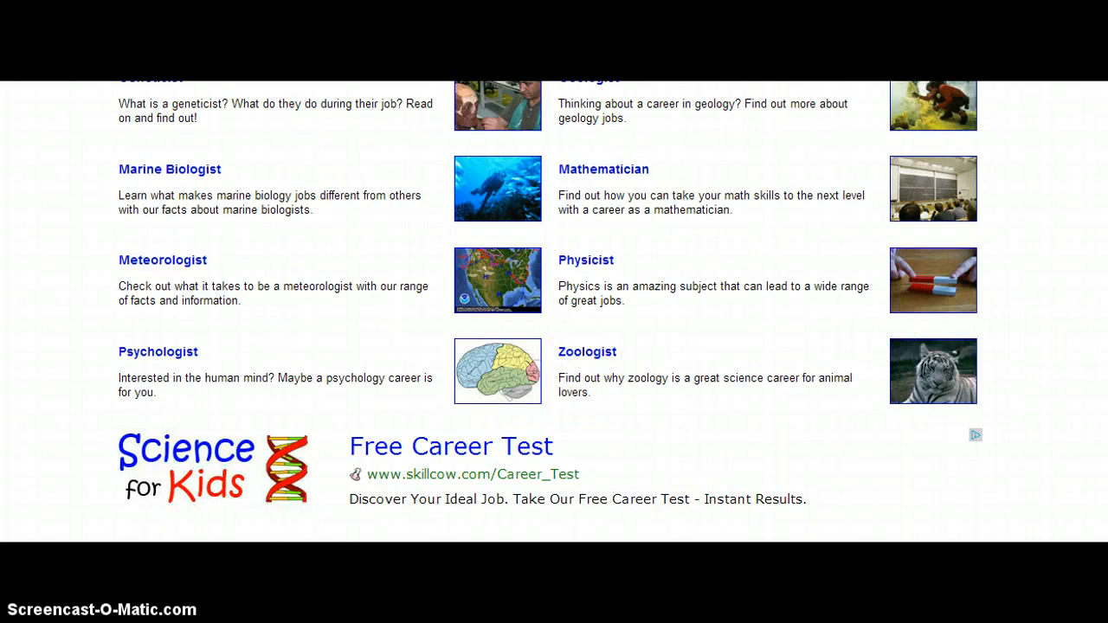
Switch back to the essay document and fill in the scientist's job as "hydrologist" in the introductory sentence
scroll(551, 312, "up", 6)
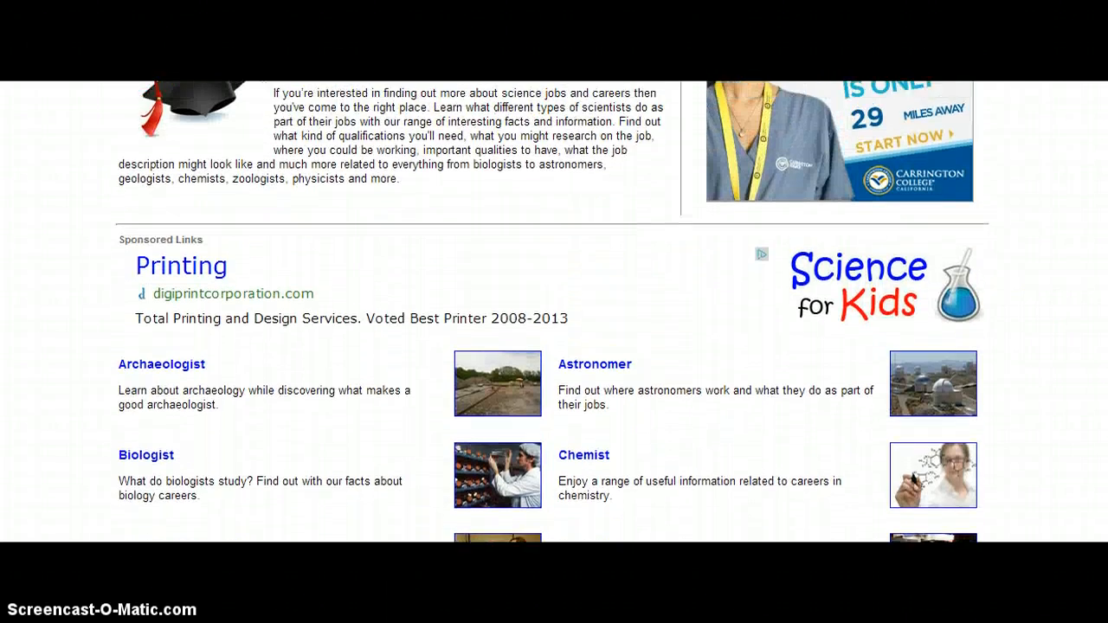
scroll(551, 311, "up", 2)
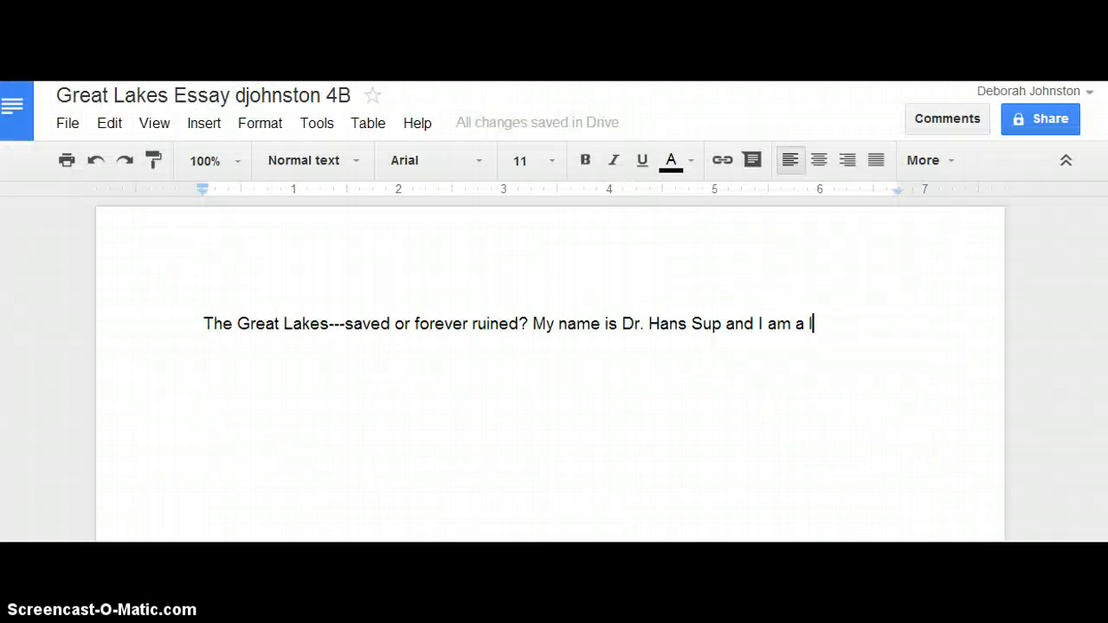
left_click(808, 377)
key("BackSpace")
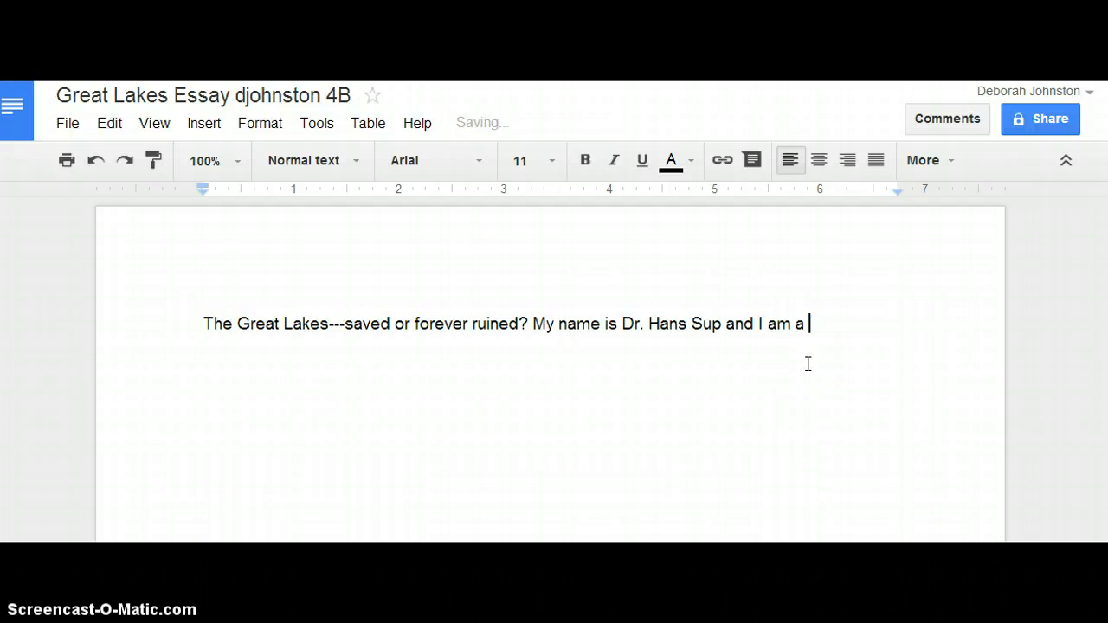
type("hygro")
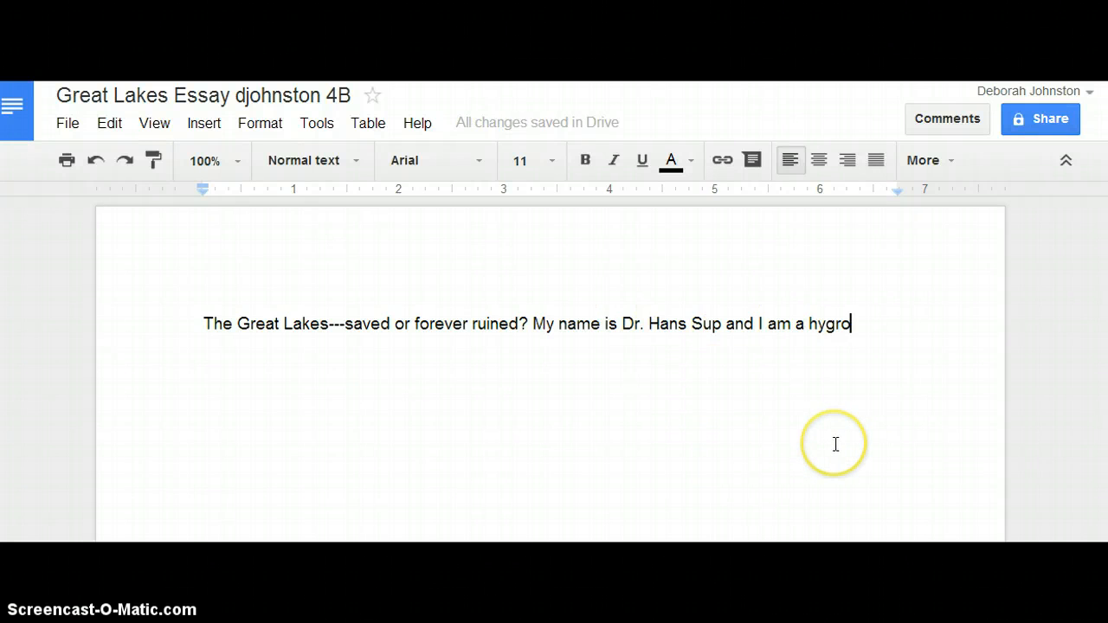
key("BackSpace")
key("BackSpace")
key("BackSpace")
type("do")
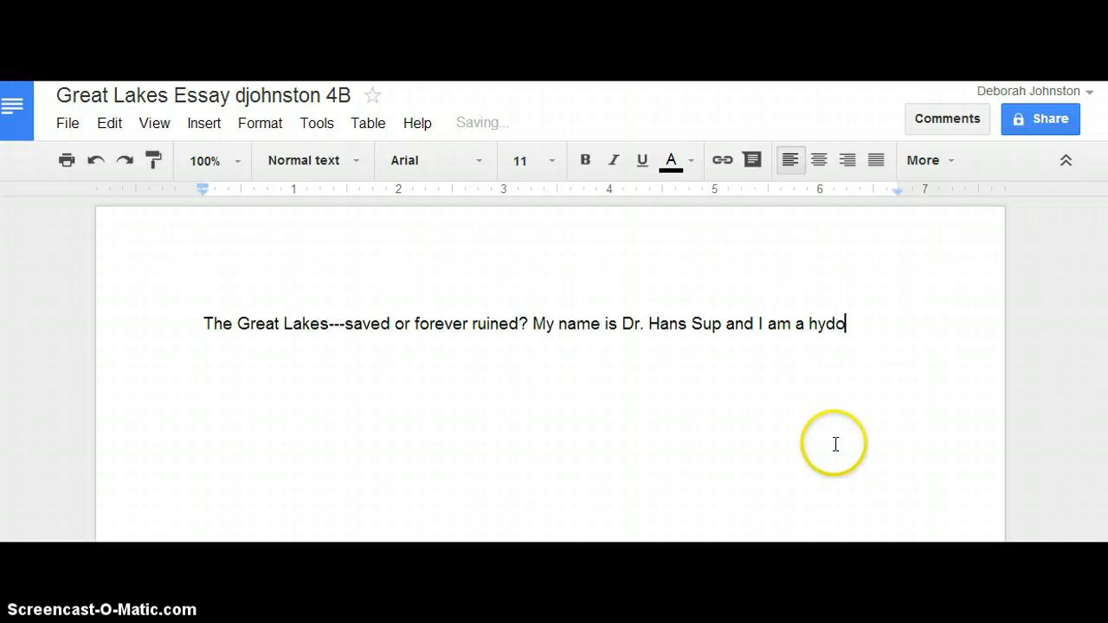
key("BackSpace")
type("rologist who studeie")
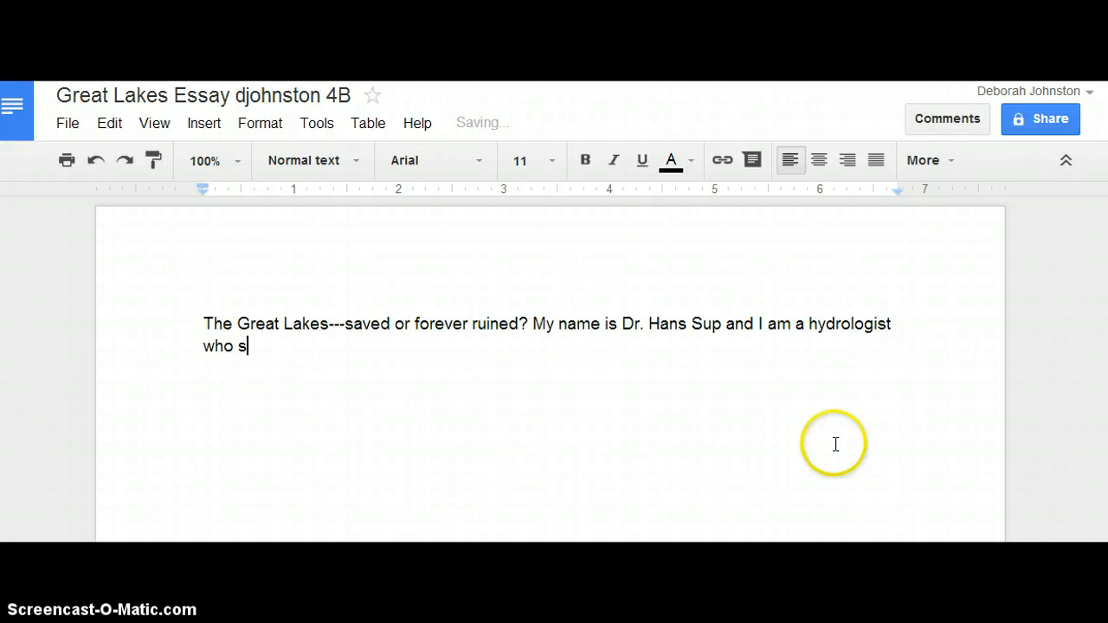
Finish the hydrologist sentence with "who studies water systems."
key("BackSpace")
key("BackSpace")
type("ies water sty")
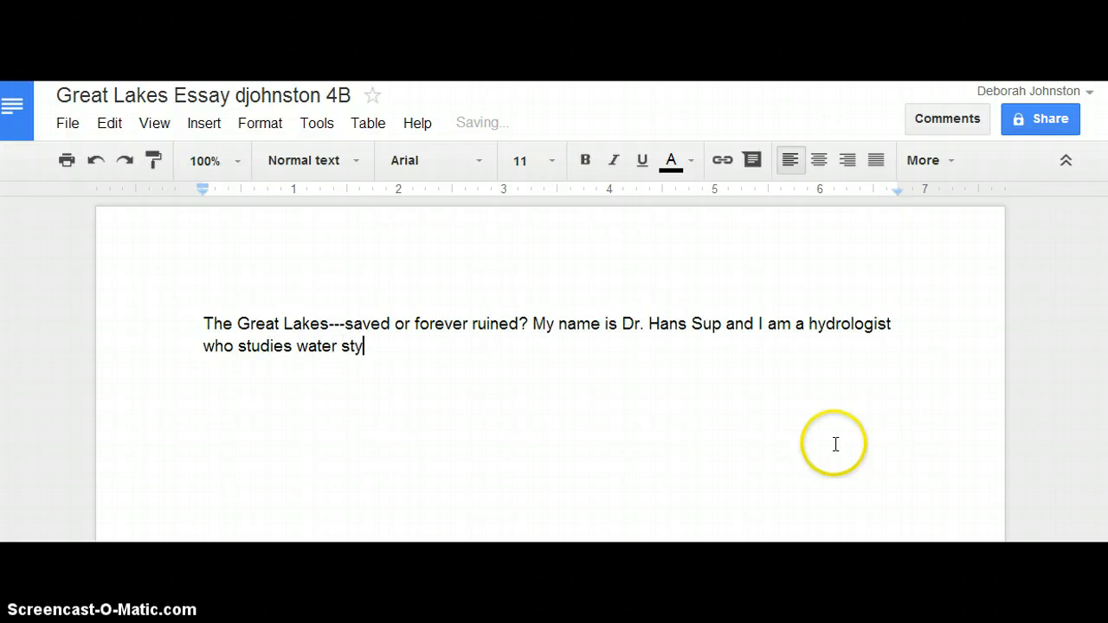
key("BackSpace")
key("BackSpace")
type("ystems. ")
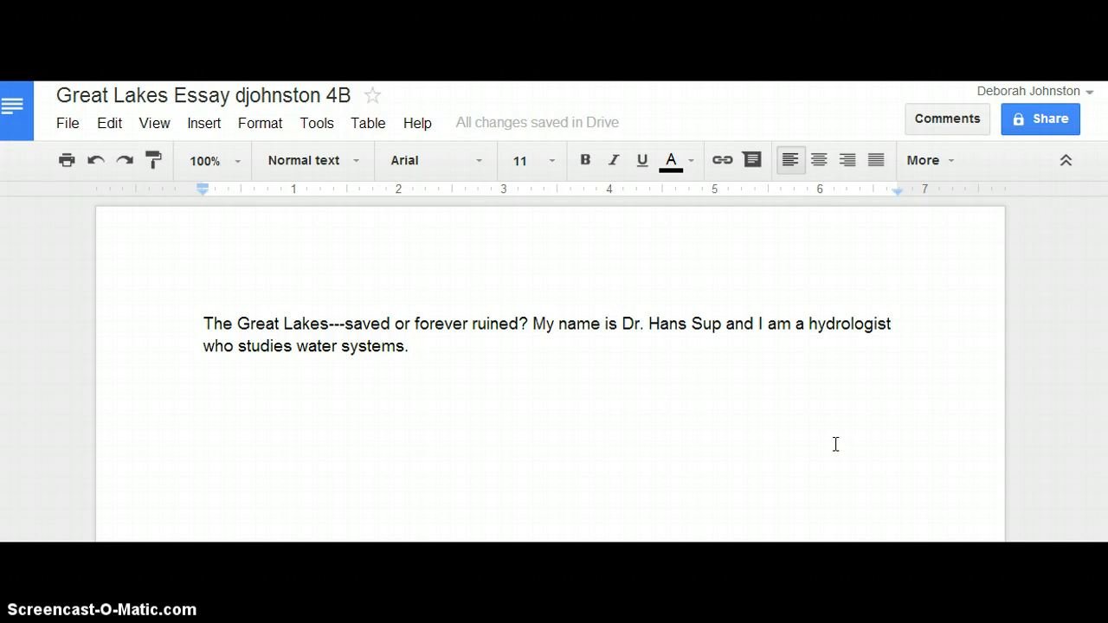
type("The Greate")
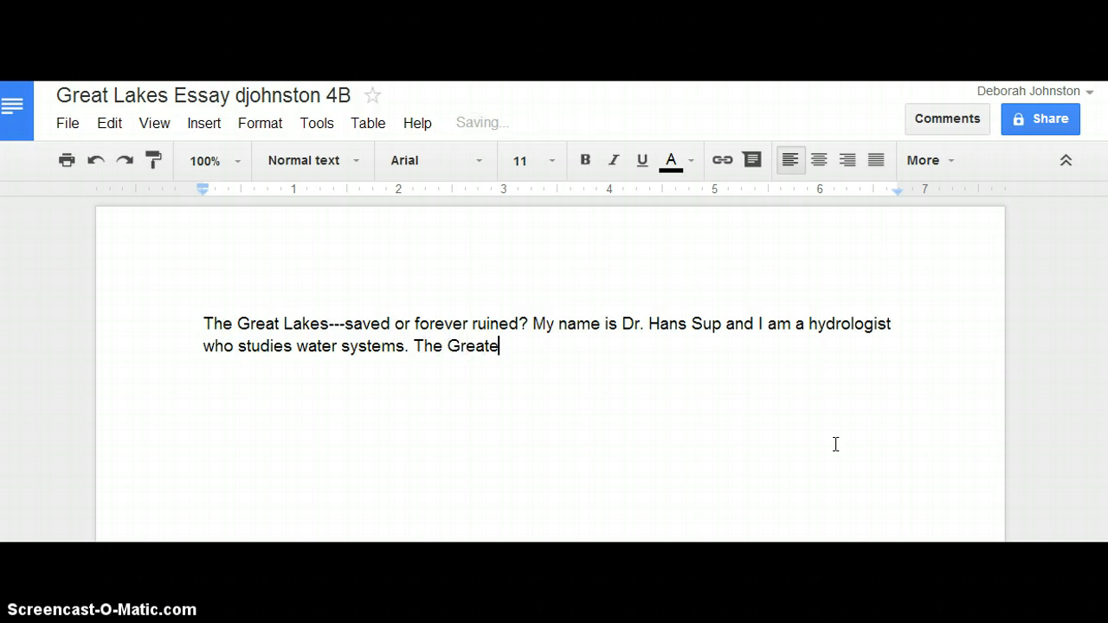
Add the sentence "The Great Lakes were a polluted mess in the 1960s." after the introduction
key("BackSpace")
key("BackSpace")
type("Lakes were ")
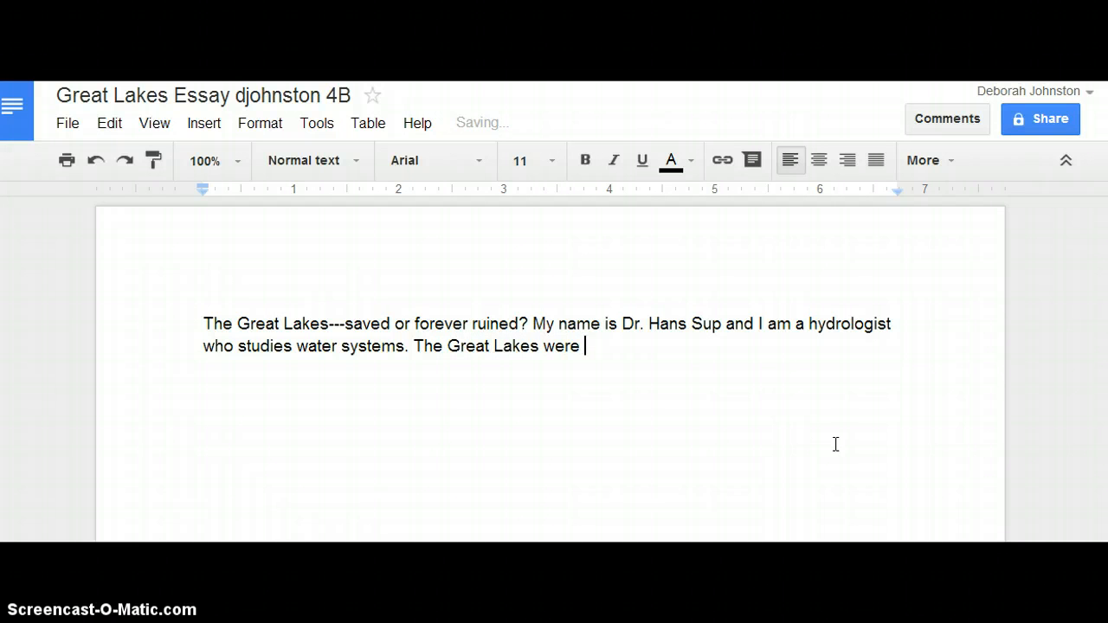
type("a polluted mess in teh")
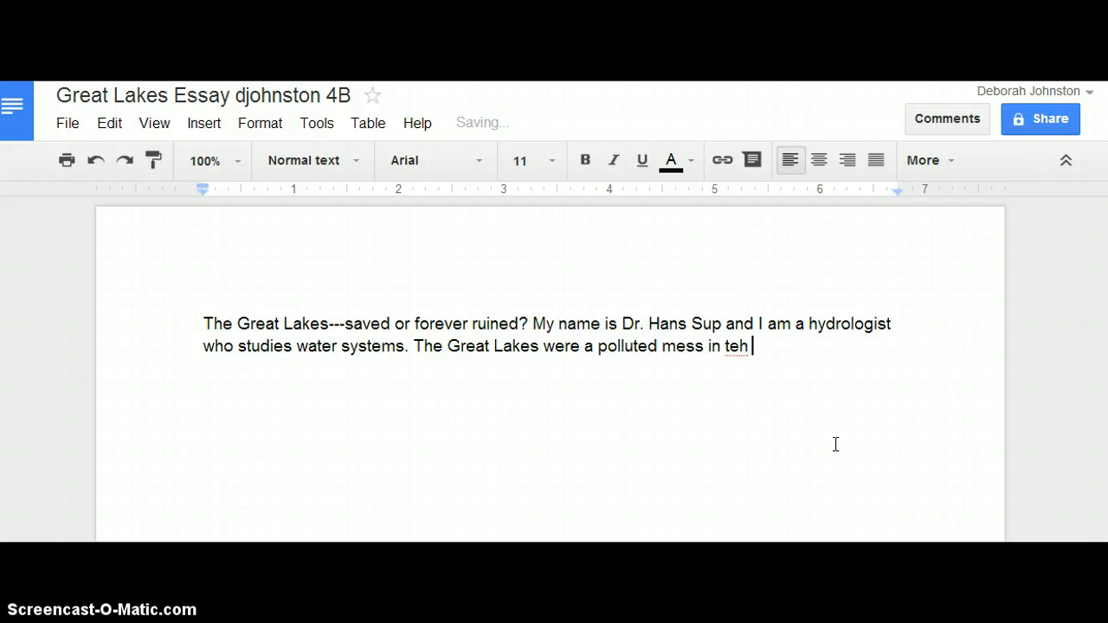
key("BackSpace")
key("BackSpace")
type("he 1950")
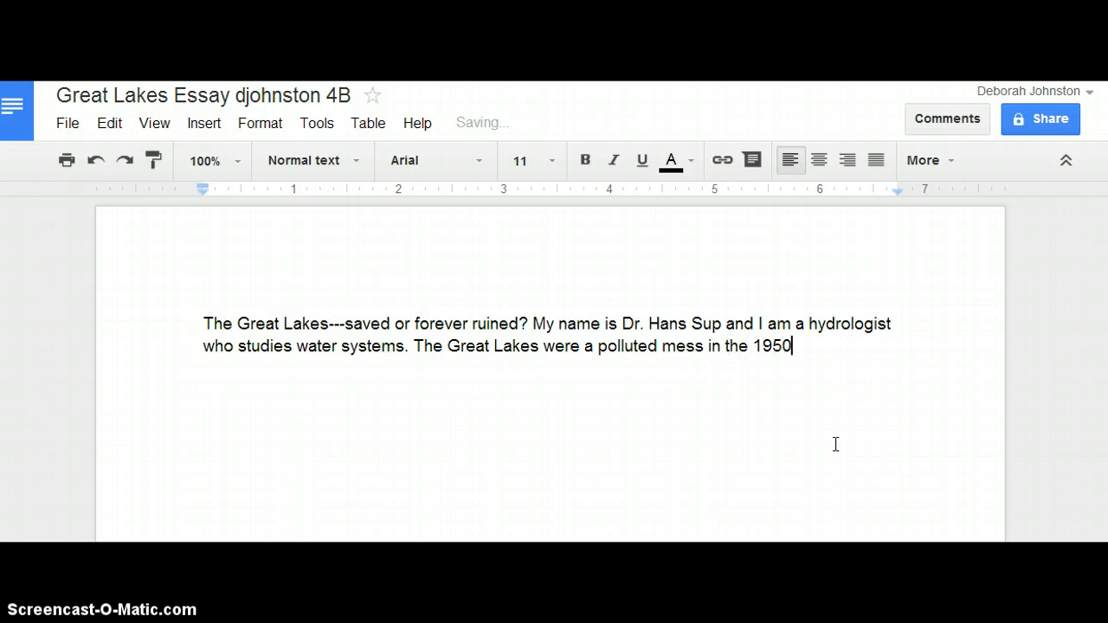
key("BackSpace")
key("BackSpace")
type("60s. However, man")
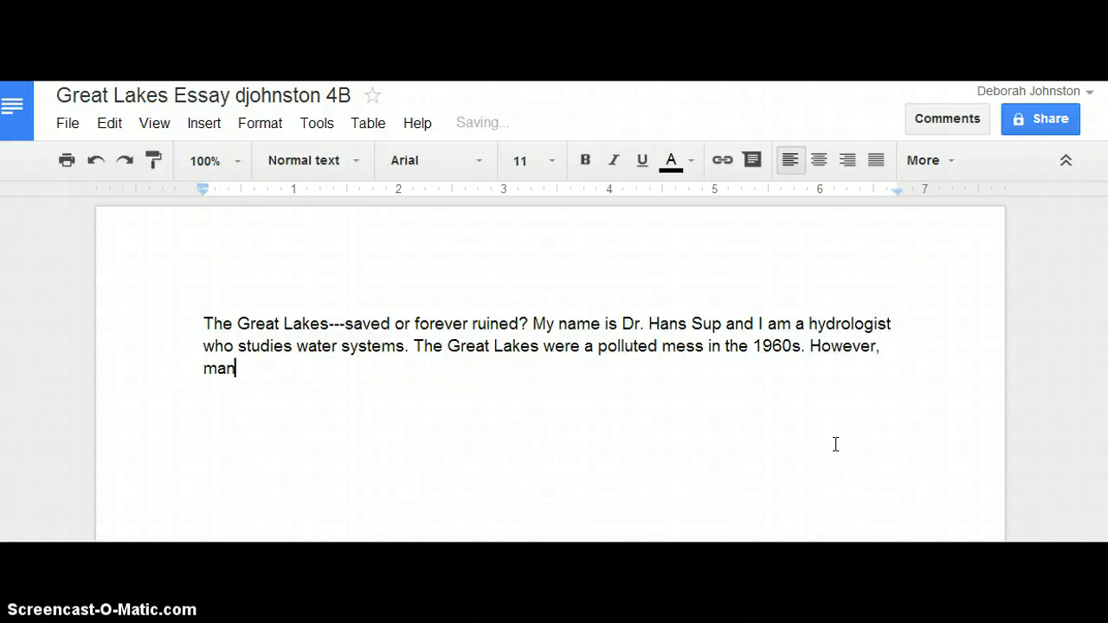
type("y changes were ")
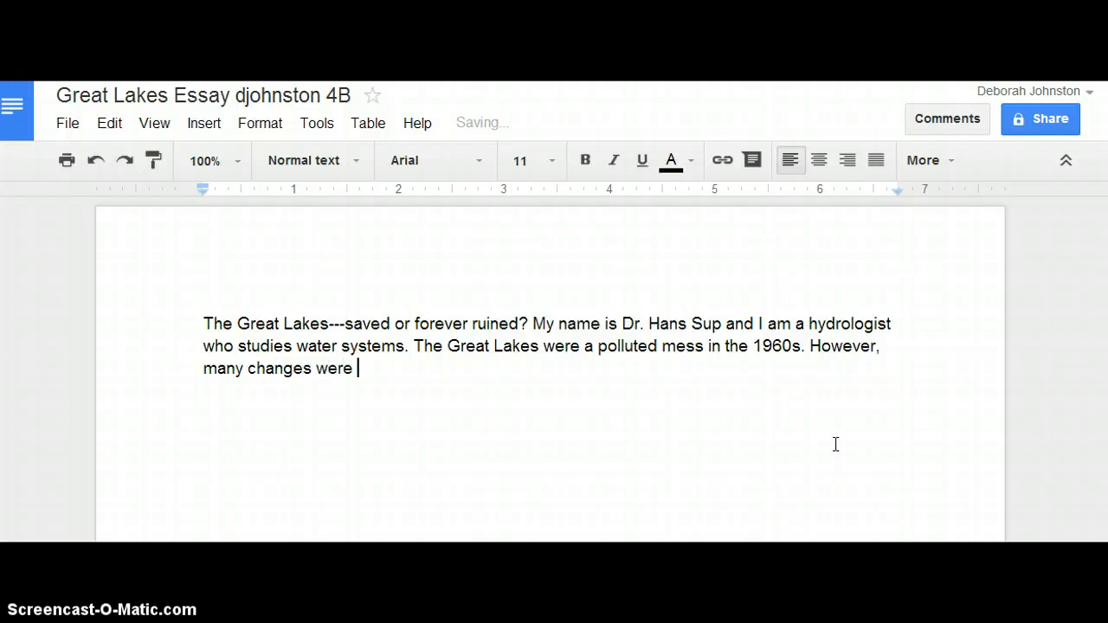
type("made.....")
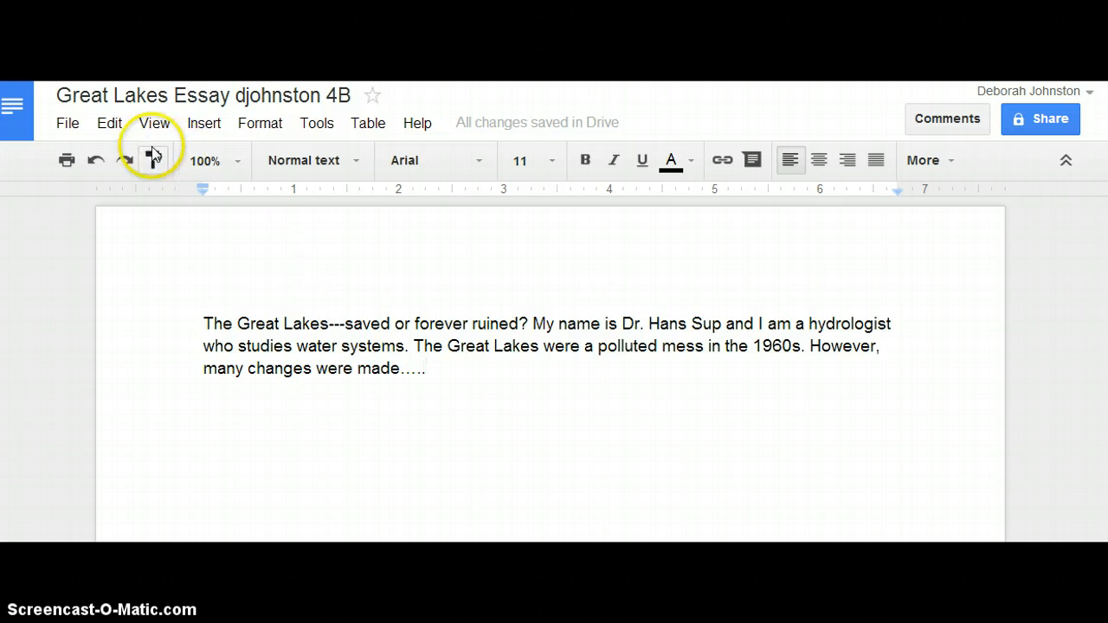
Continue the paragraph with the open-ended text "However, many changes were made....."
left_click(549, 415)
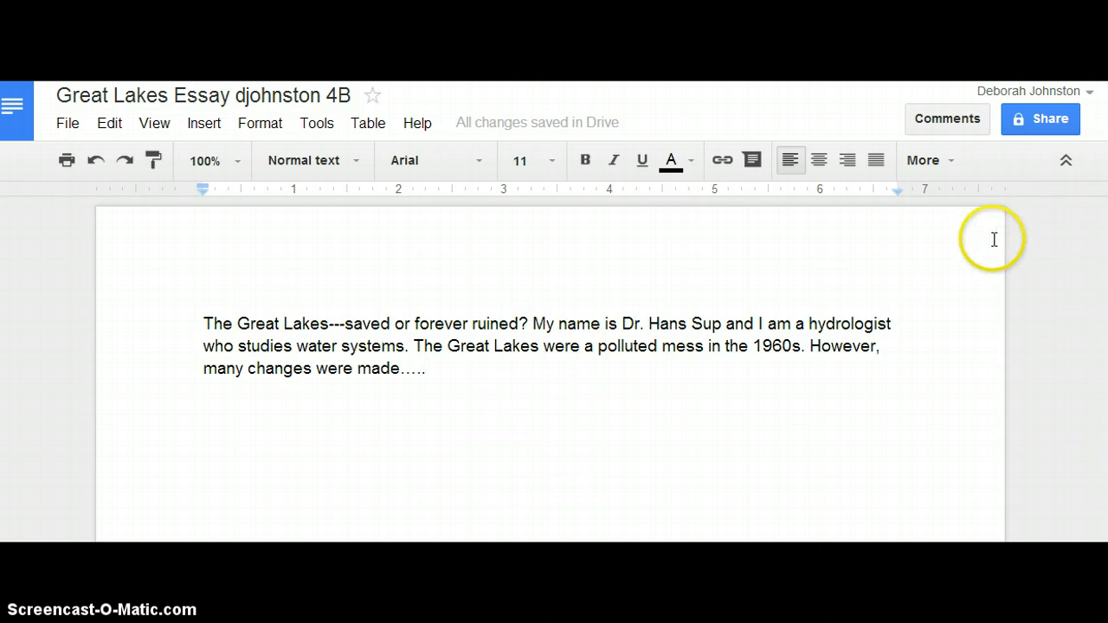
Open the essay's sharing settings and change its visibility from private to Anyone with the link
left_click(1041, 126)
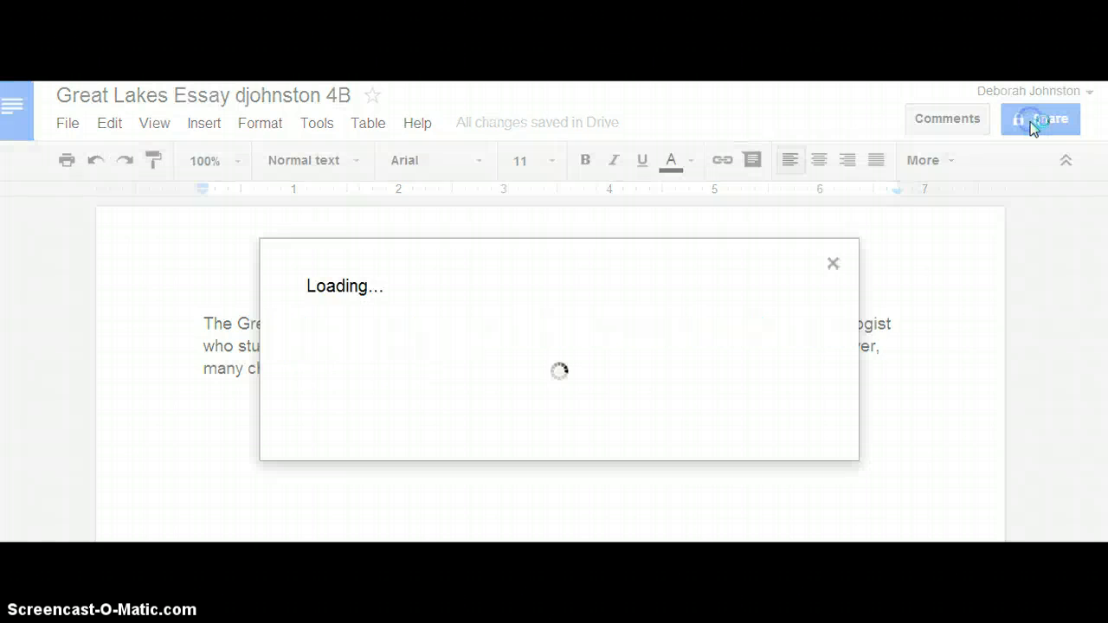
left_click(861, 400)
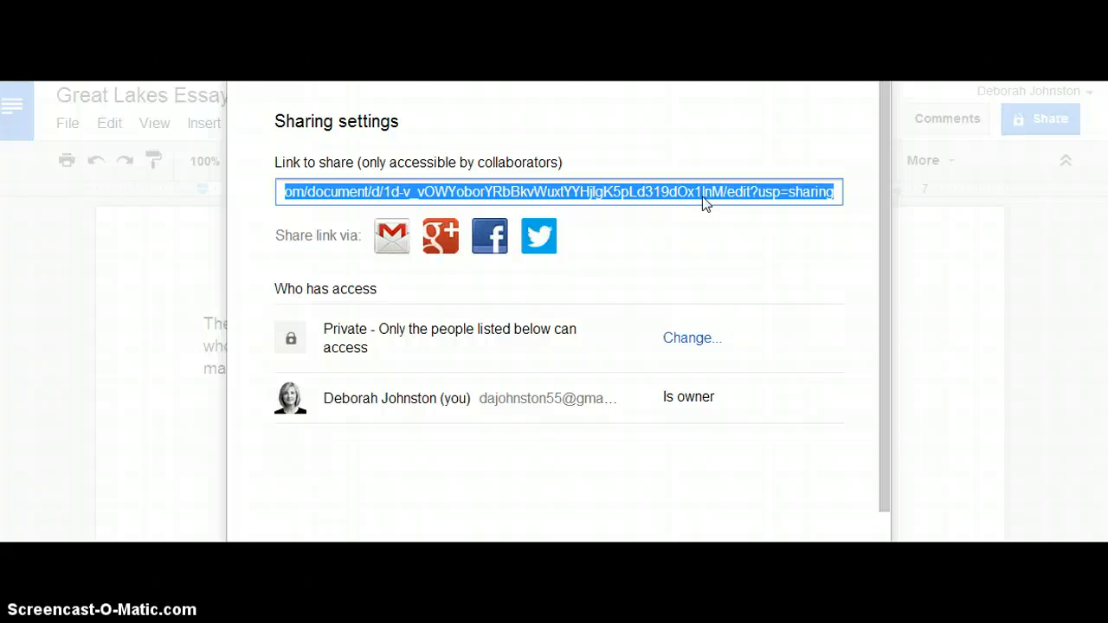
left_click(547, 274)
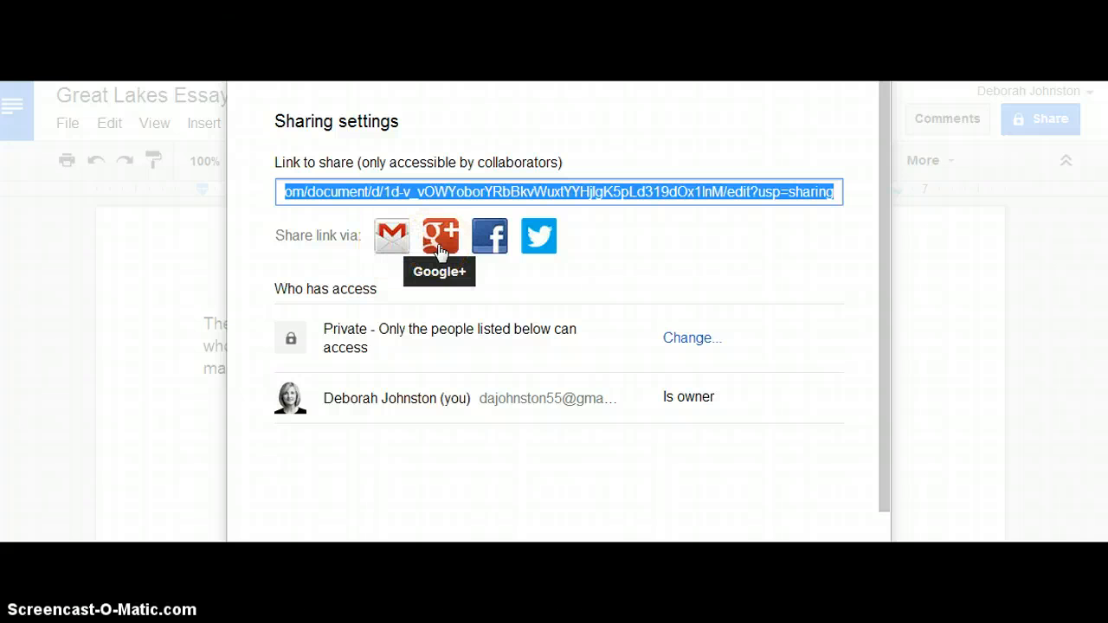
left_click(487, 248)
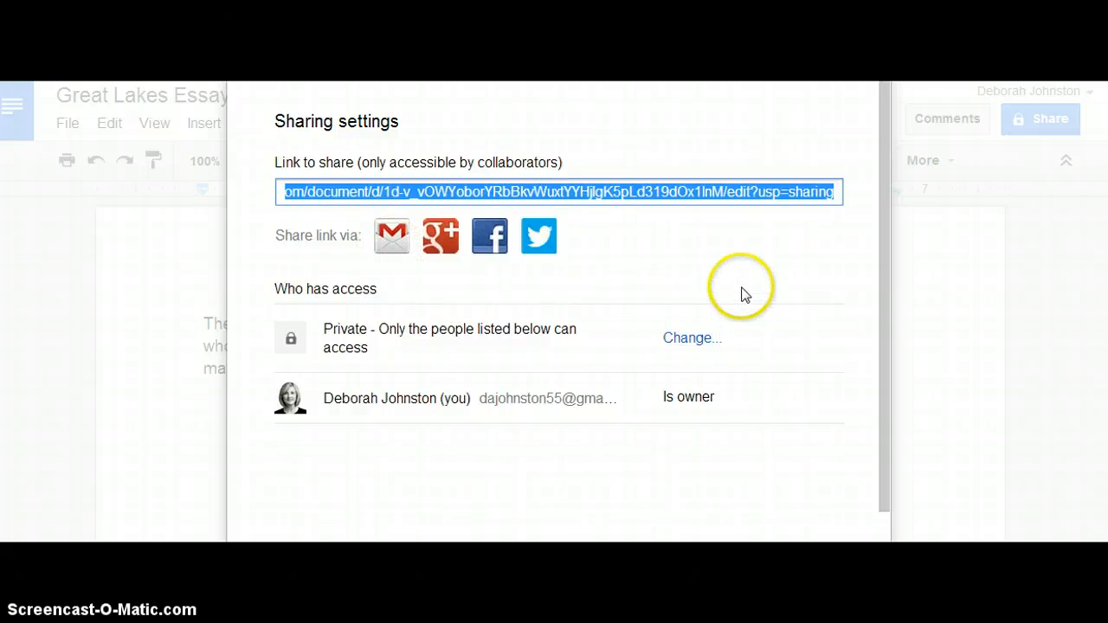
left_click(689, 338)
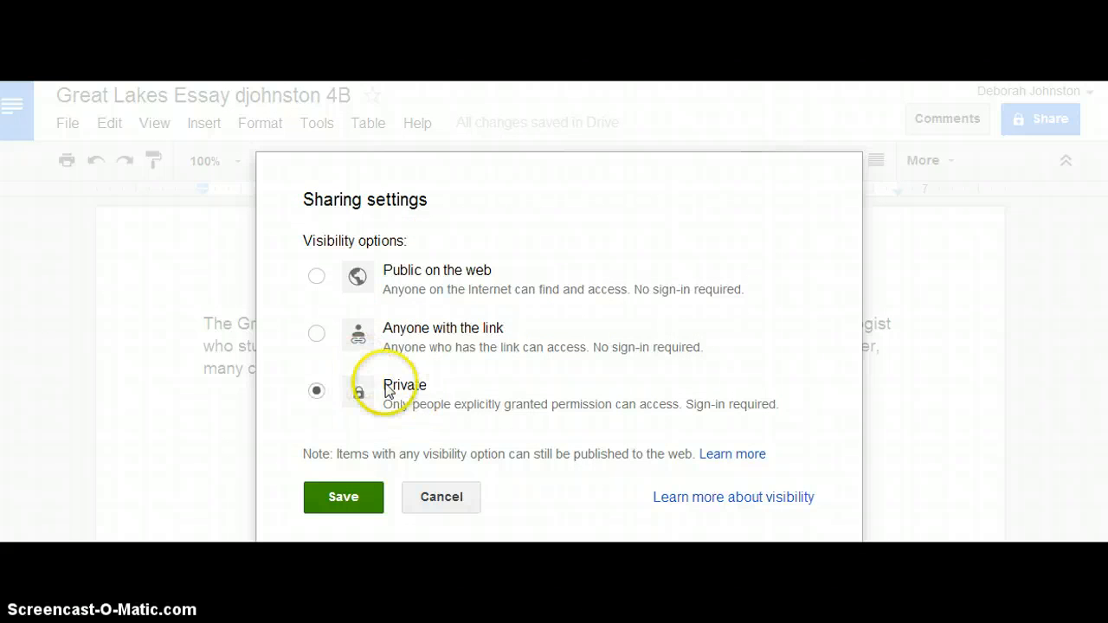
left_click(316, 336)
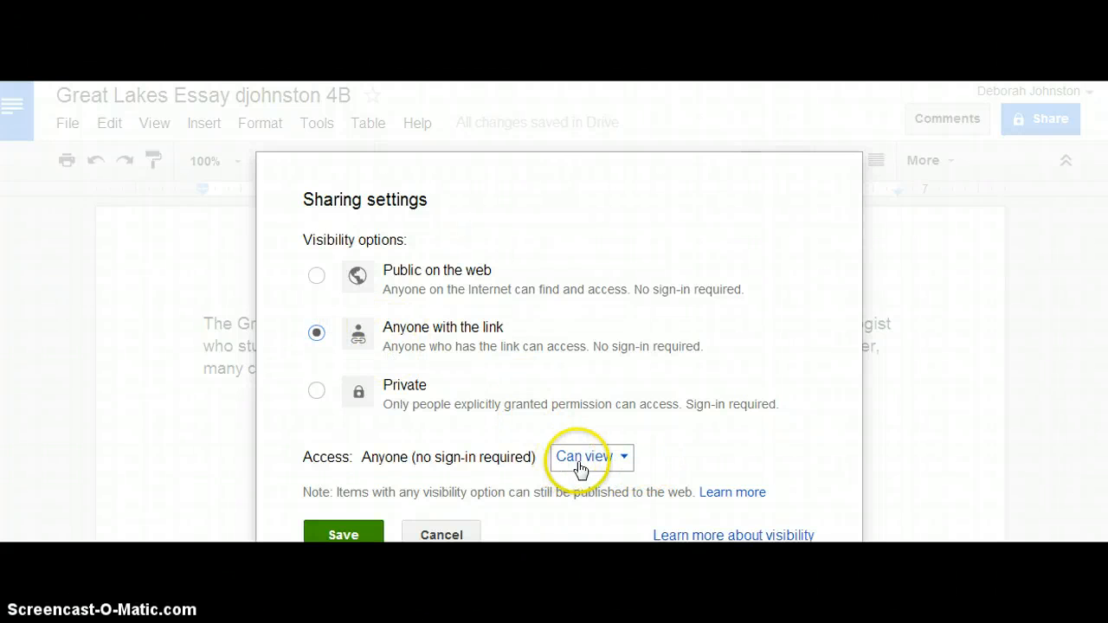
Set the access for anyone with the link to Can comment and save the sharing settings
left_click(614, 463)
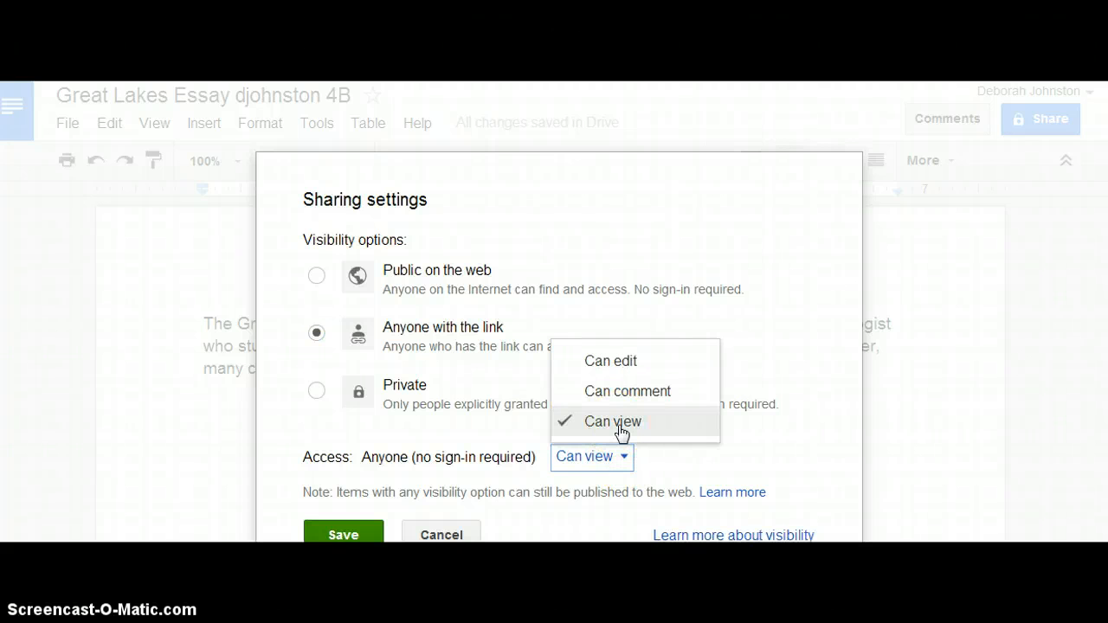
left_click(618, 395)
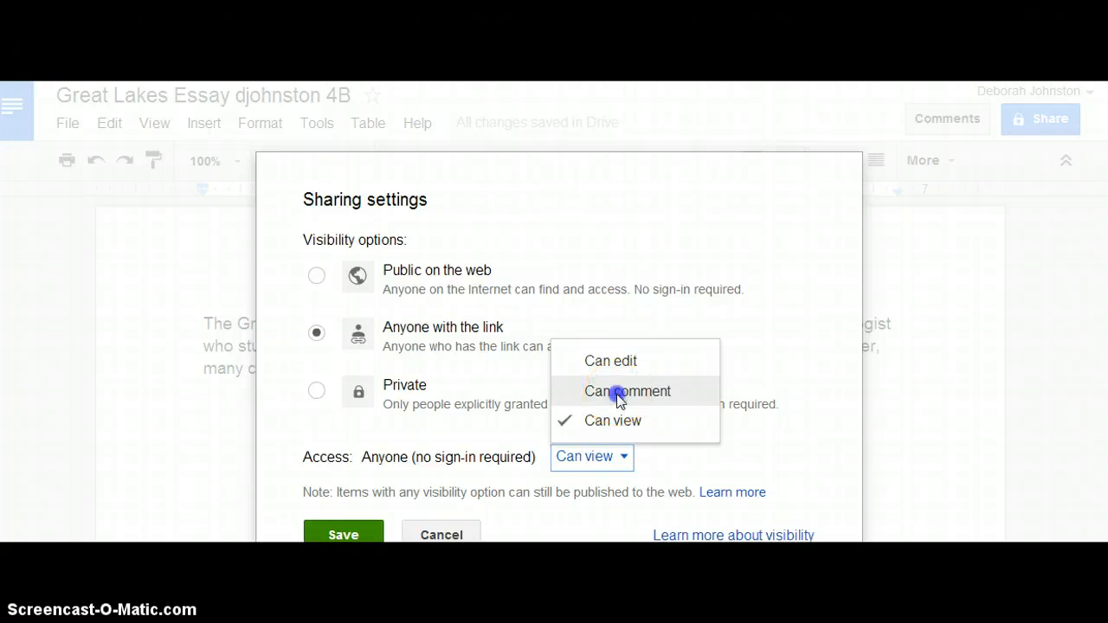
left_click(651, 460)
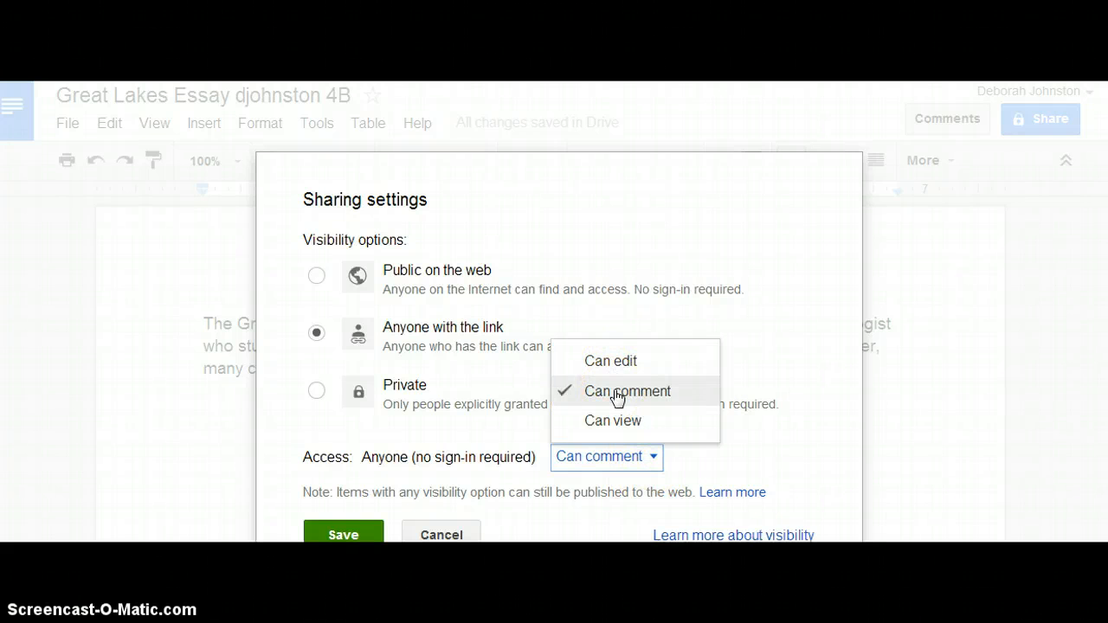
left_click(645, 394)
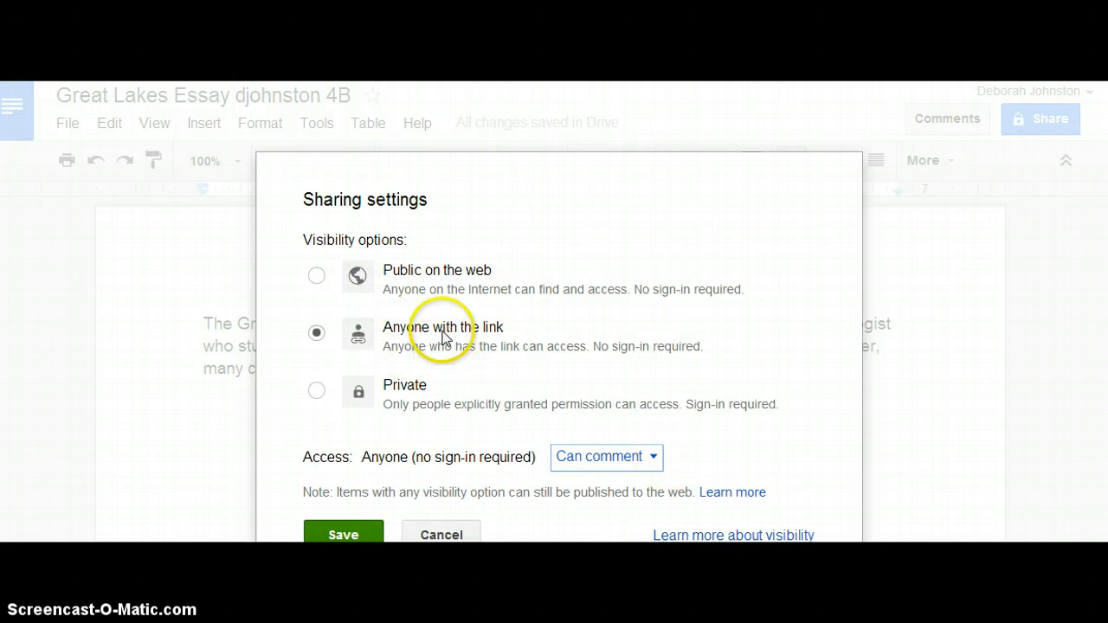
left_click(343, 535)
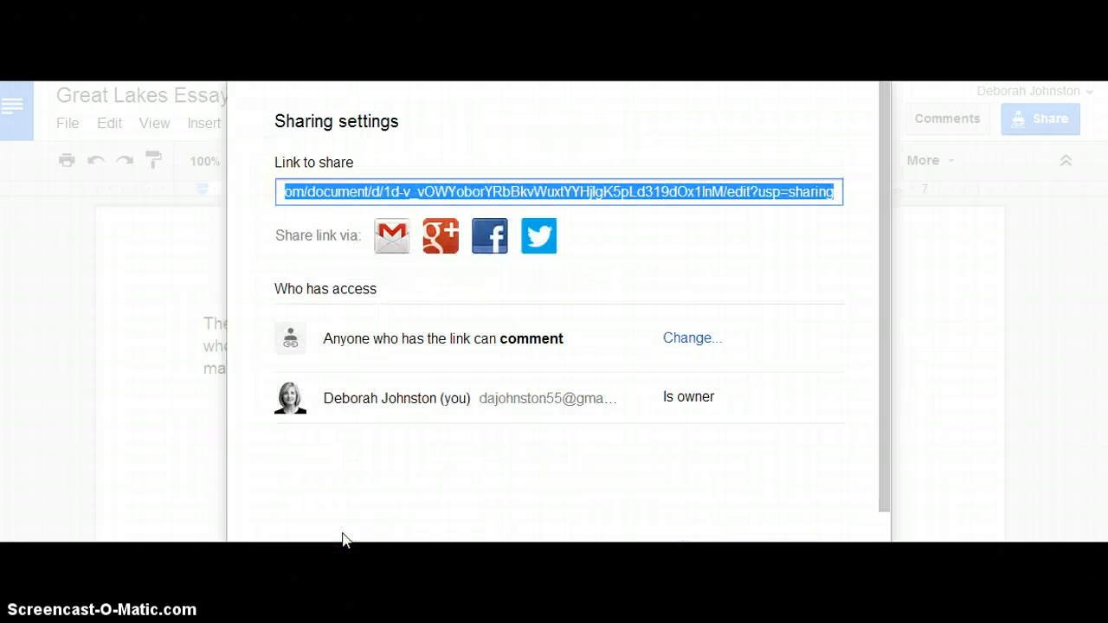
Share the document link through a new Gmail message and add the two suggested contacts' e-mail addresses as recipients
left_click(392, 236)
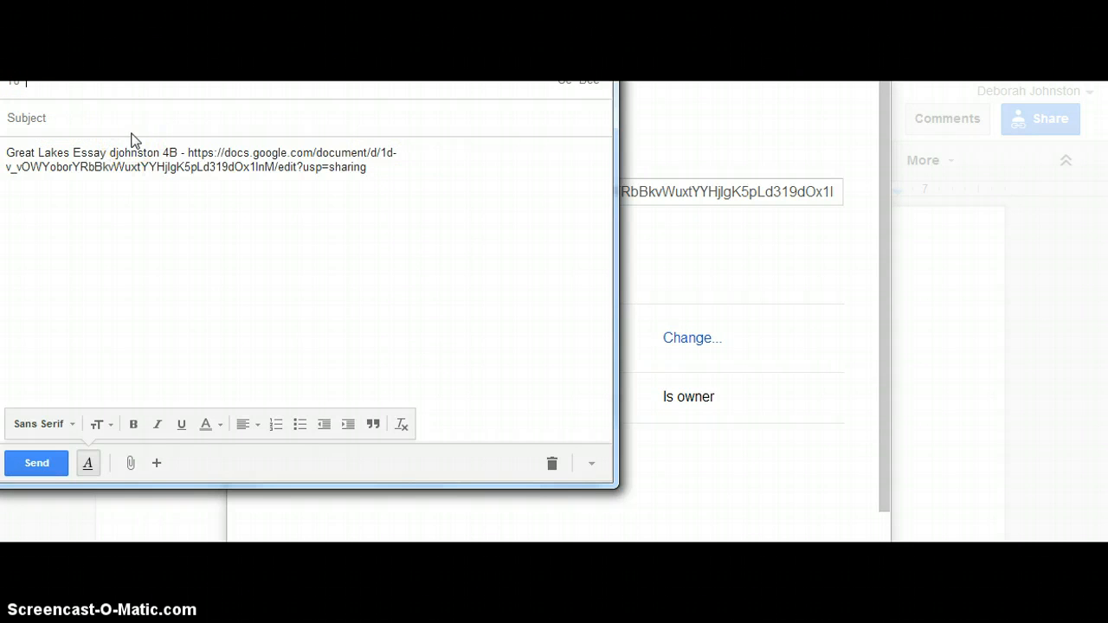
type("da")
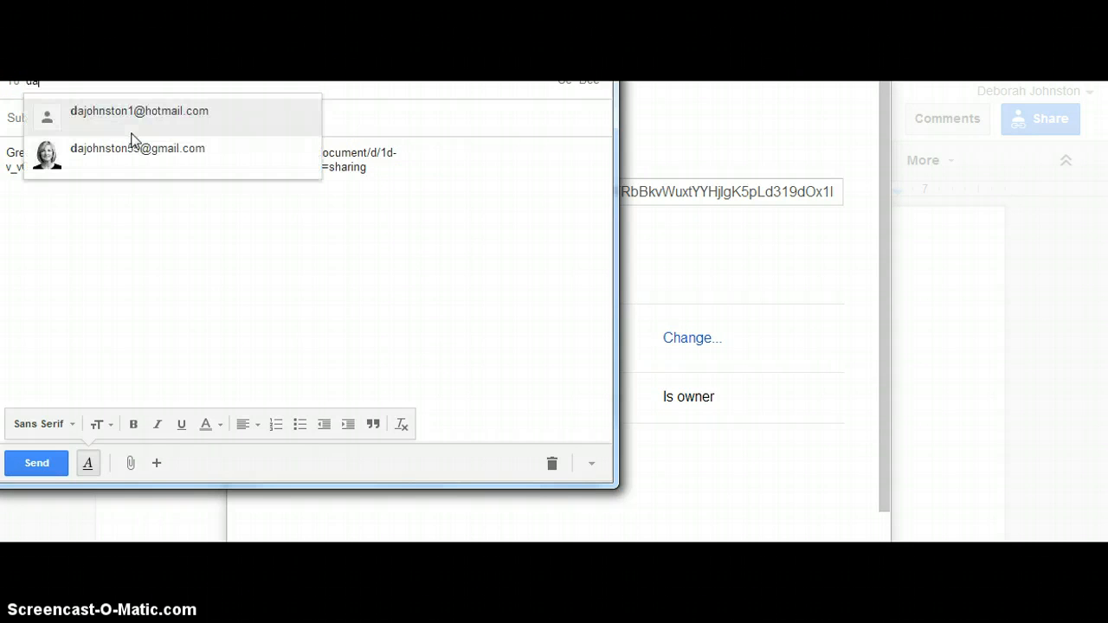
left_click(164, 154)
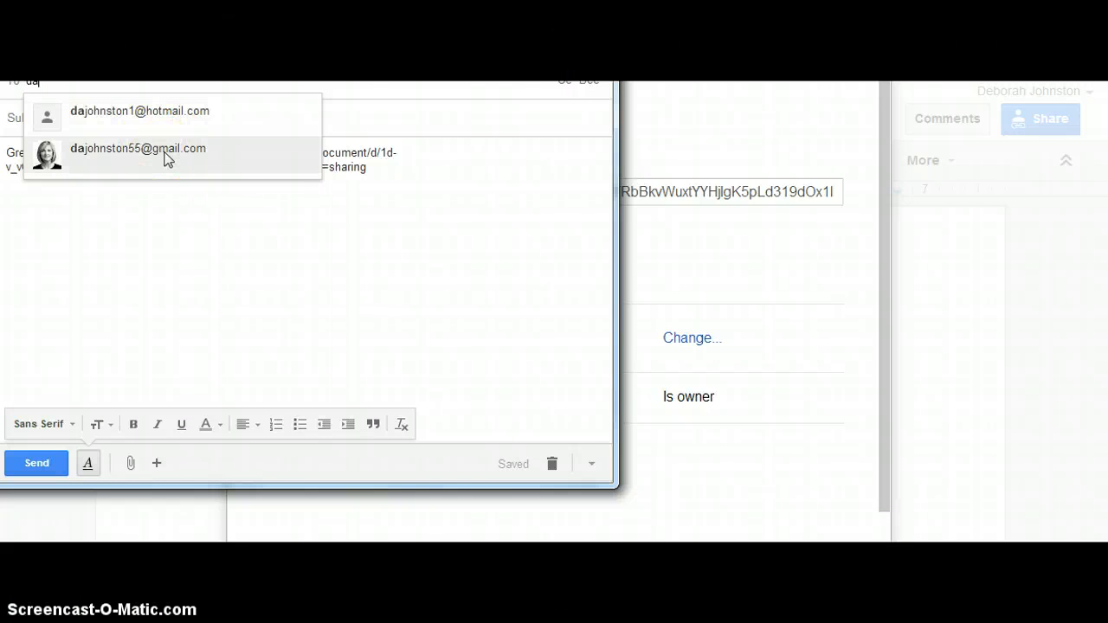
left_click(165, 154)
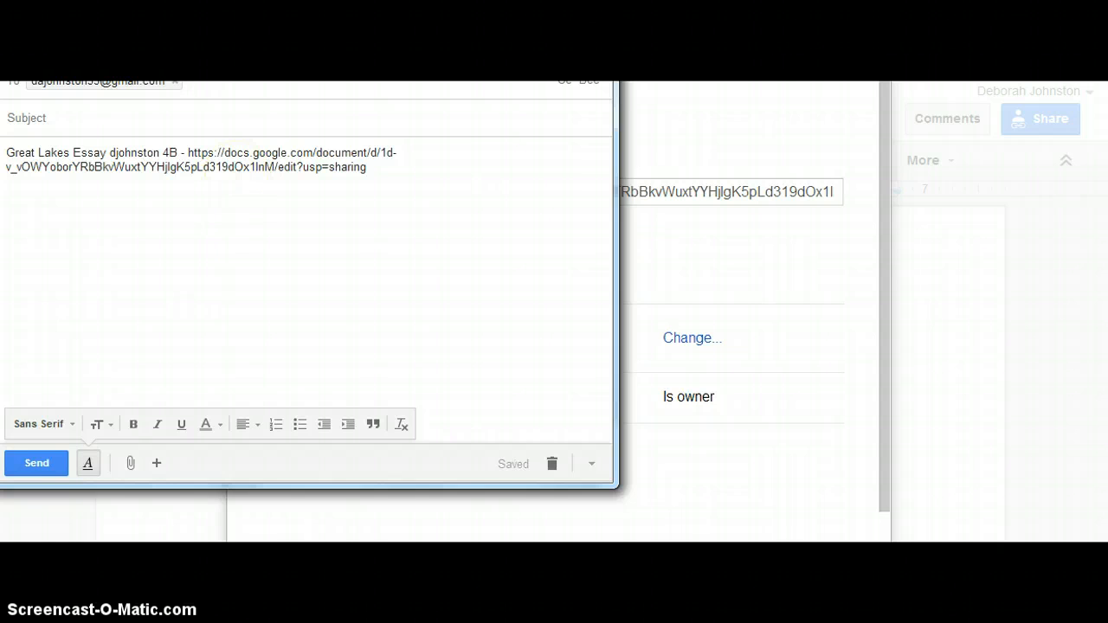
left_click_drag(243, 43, 251, 57)
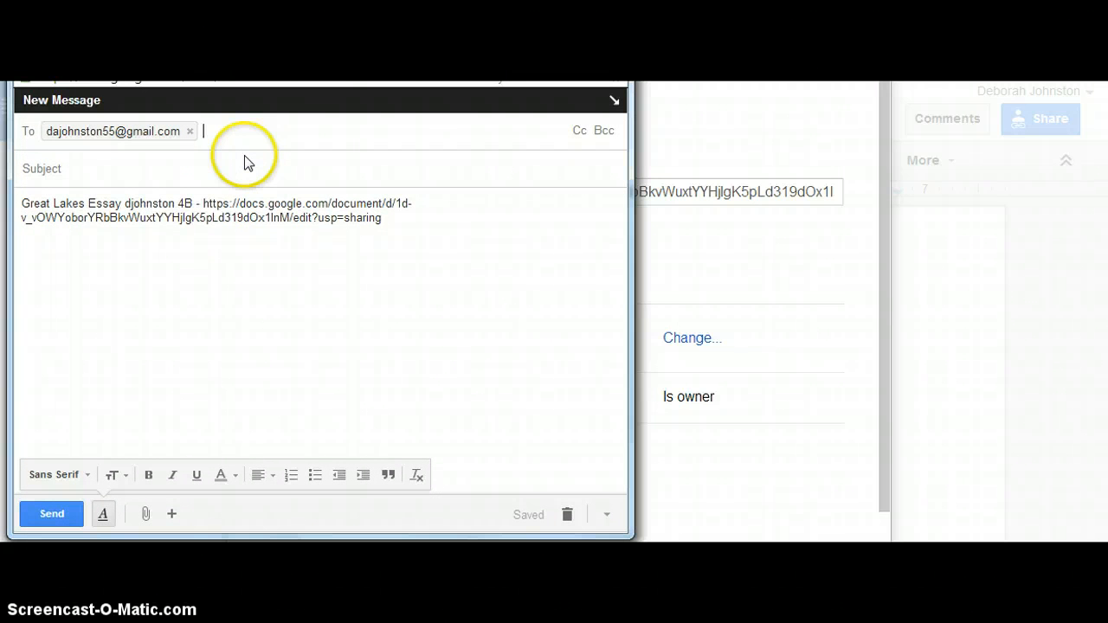
type("s")
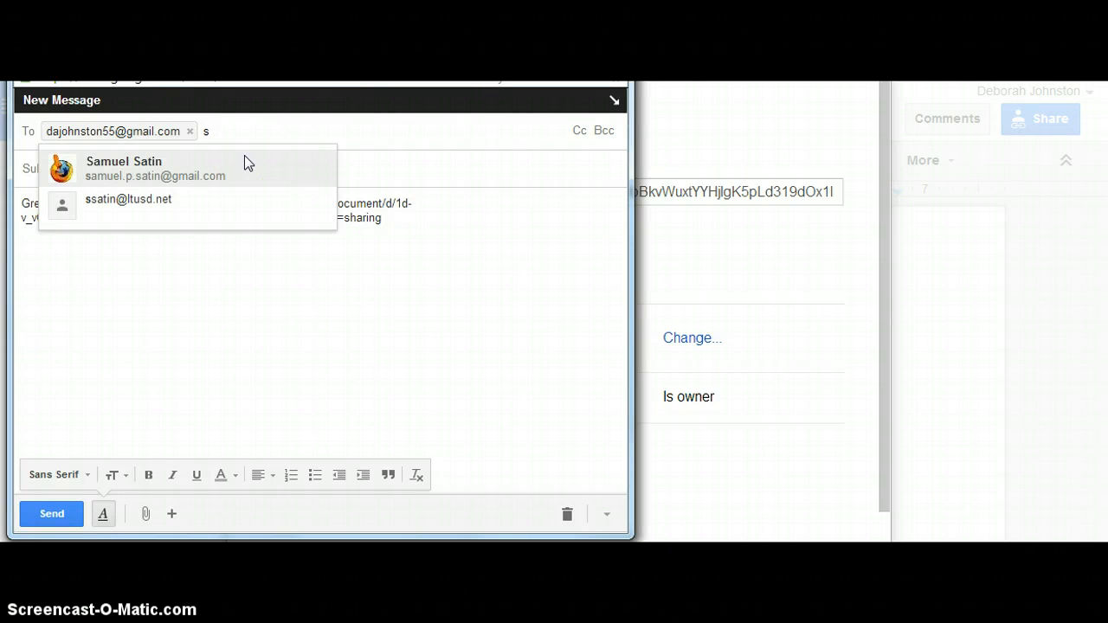
left_click(171, 173)
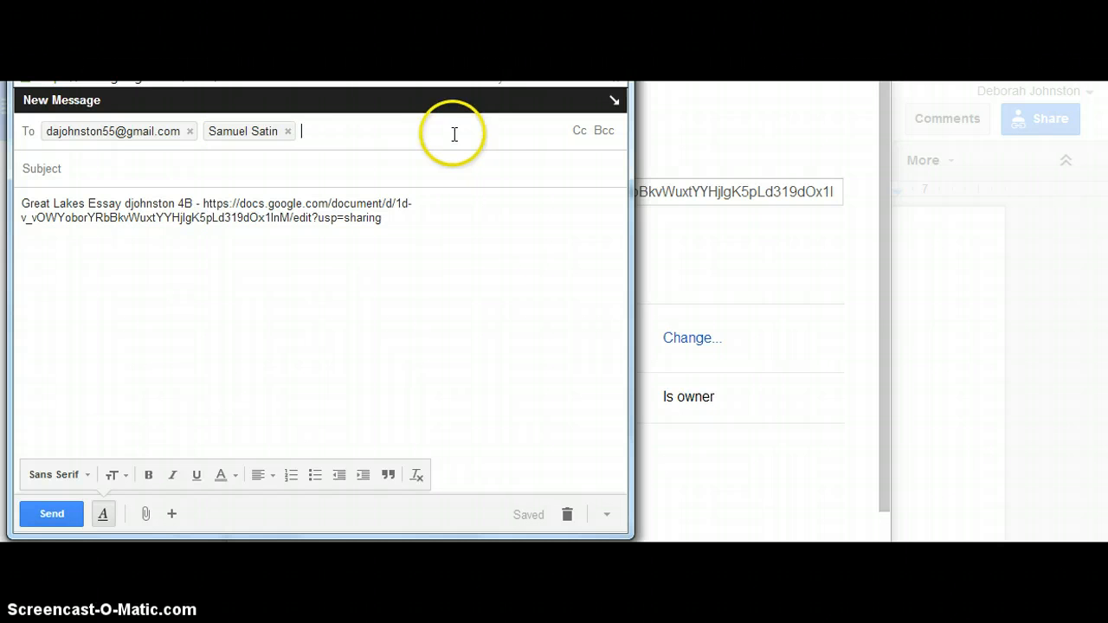
Give the new message the subject "The Great lake essay" and send it
left_click(78, 168)
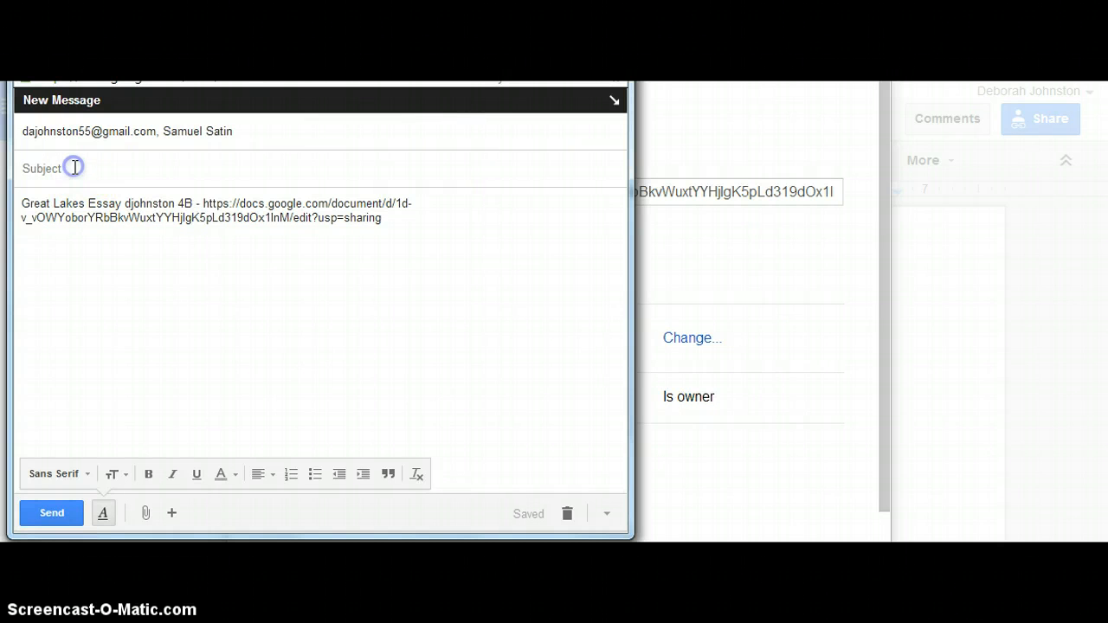
type("The ")
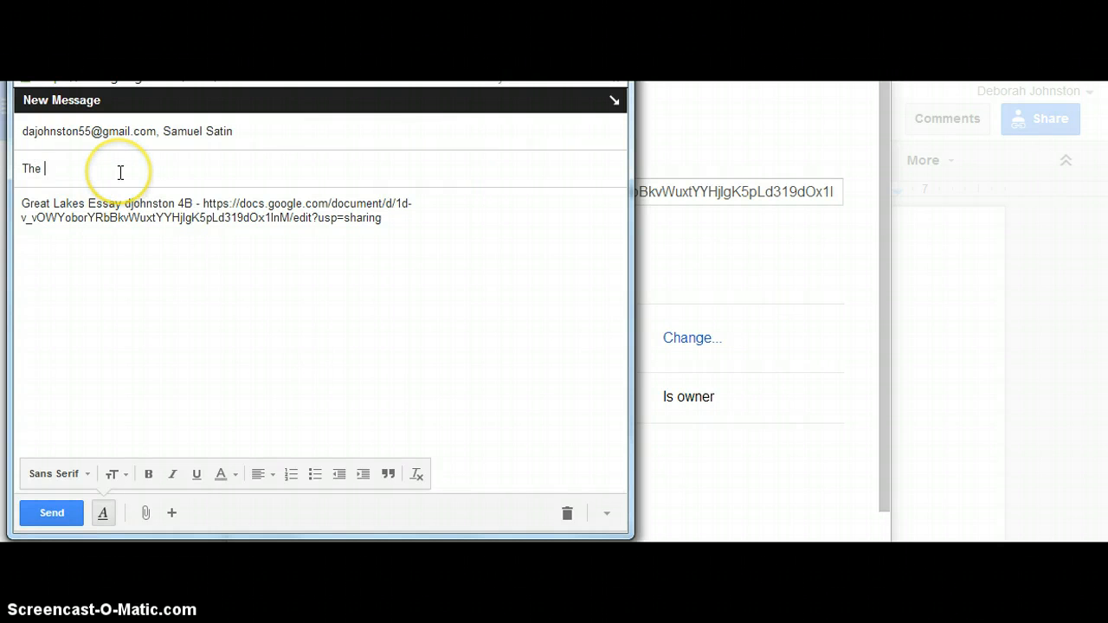
type("Greate")
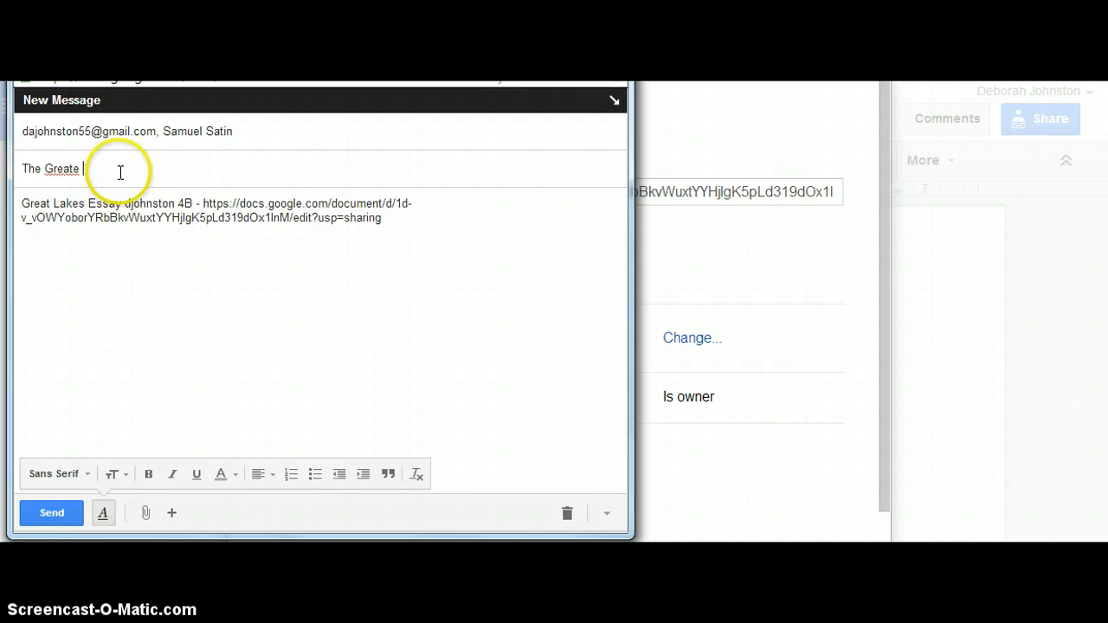
key("BackSpace")
key("BackSpace")
type("t")
key("BackSpace")
key("BackSpace")
type("at lake ")
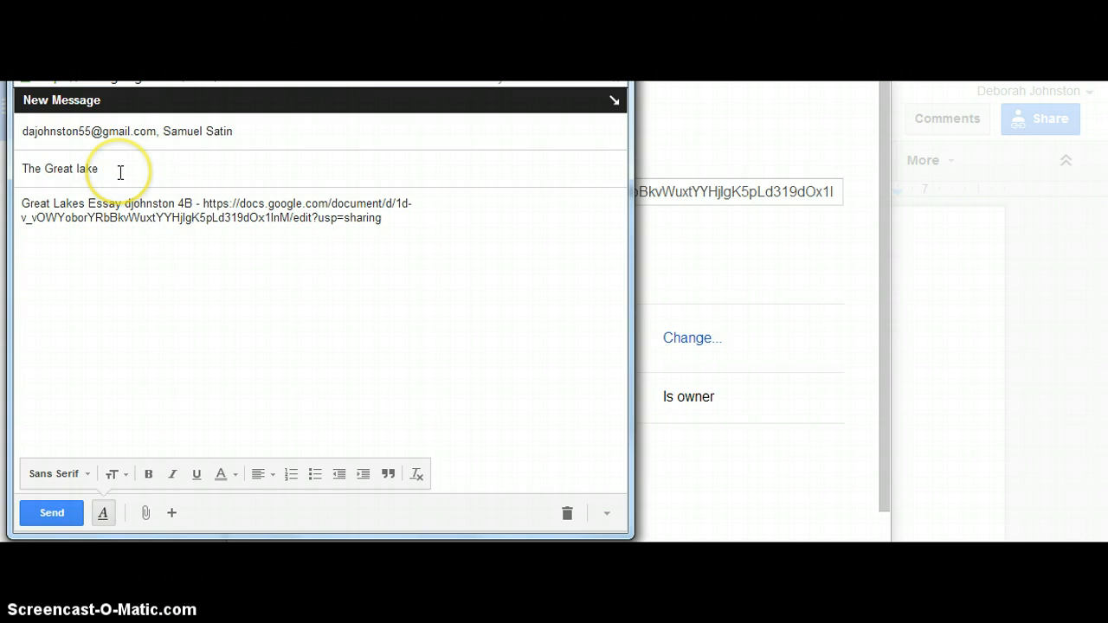
type("essay")
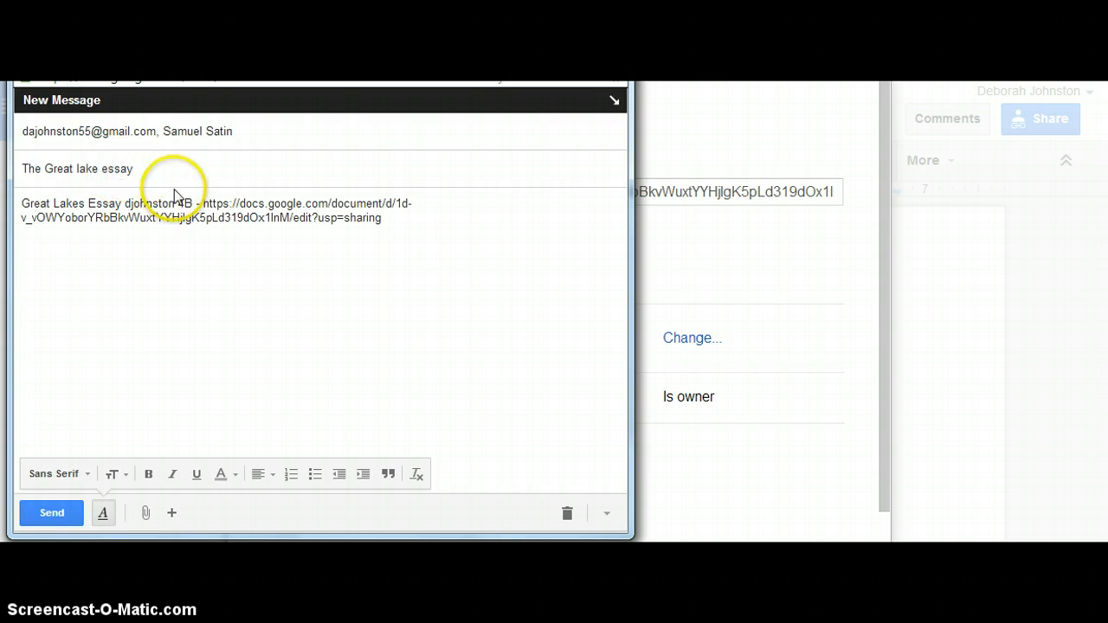
left_click(63, 513)
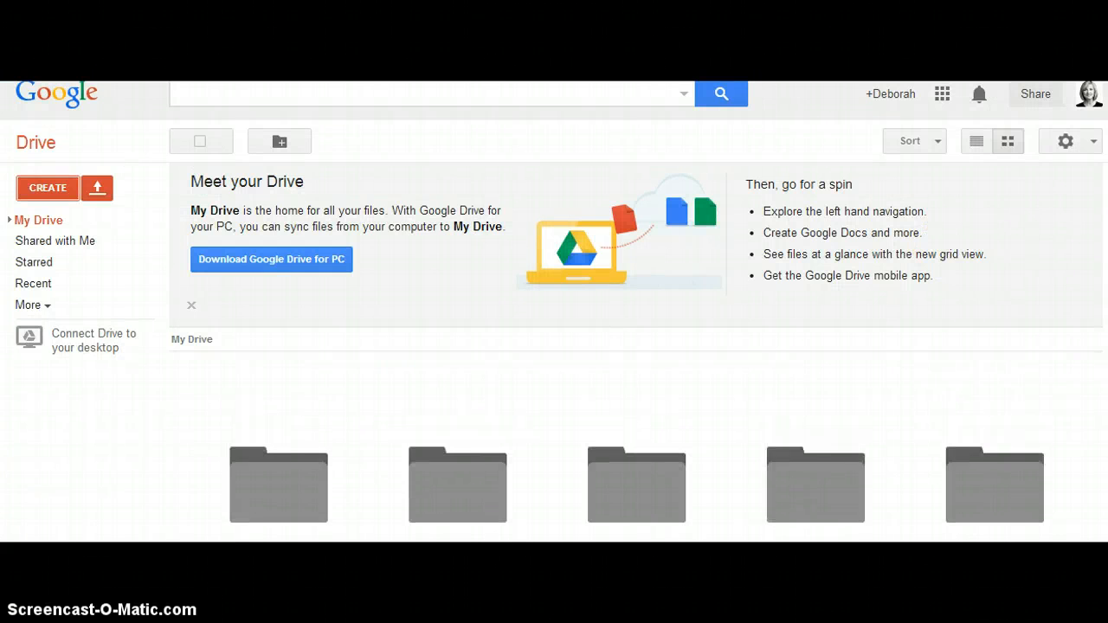
Switch to Gmail and open the shared essay from the link in the received message "The Great lake essay"
left_click(942, 97)
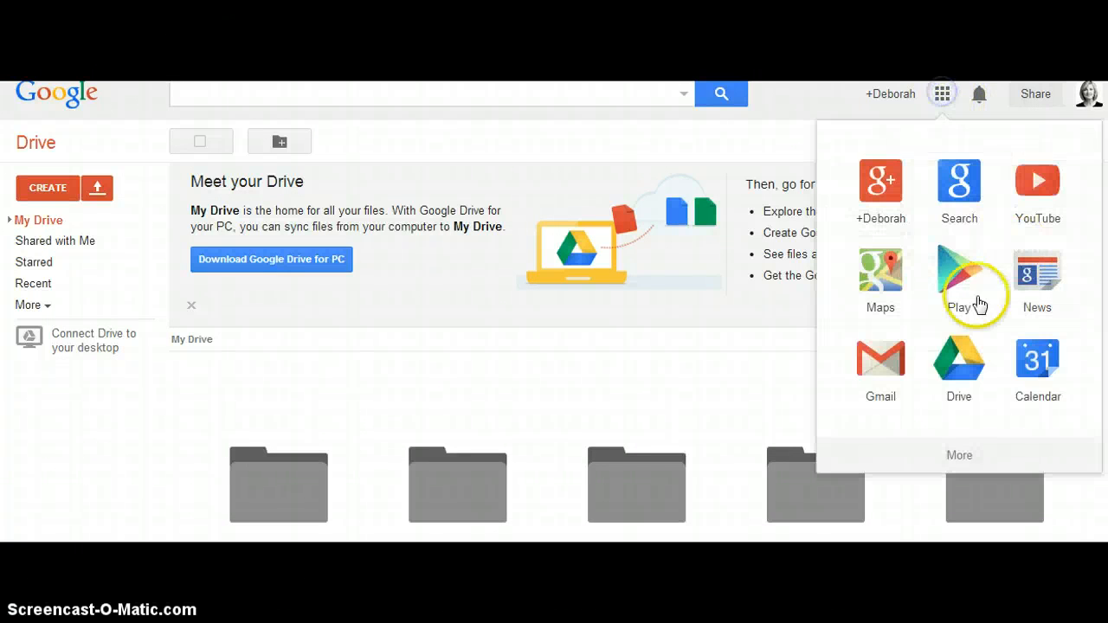
left_click(881, 364)
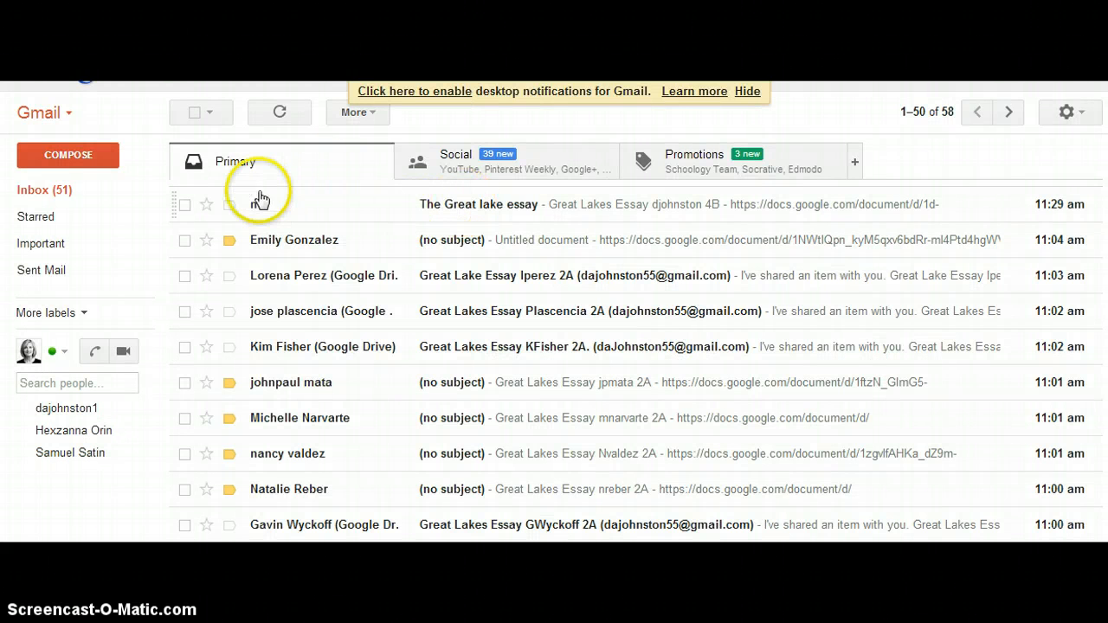
left_click(488, 206)
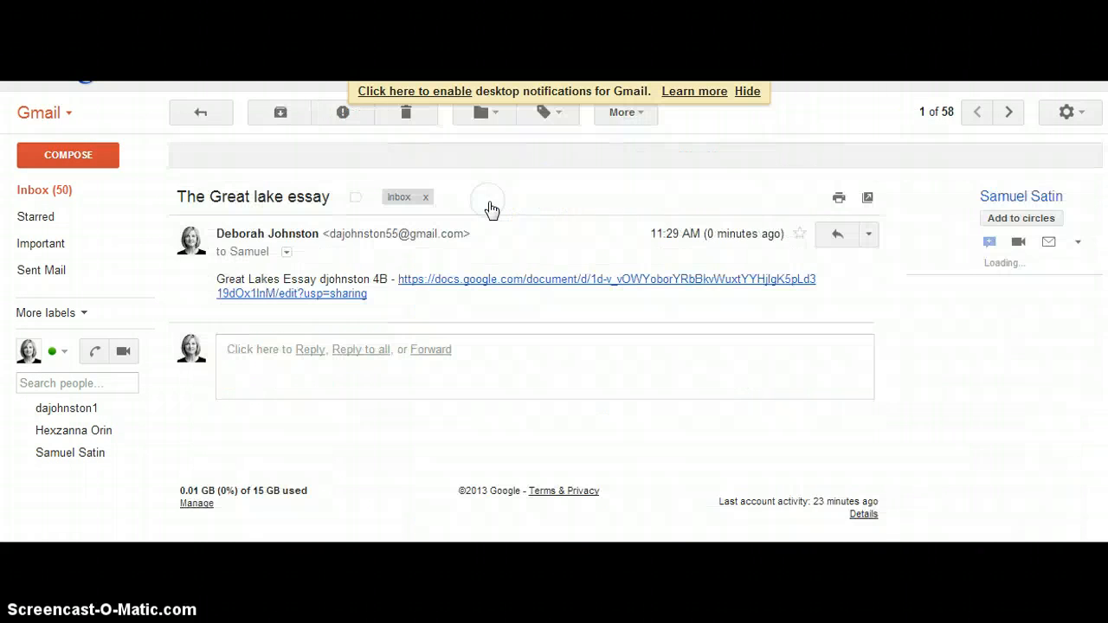
left_click(504, 279)
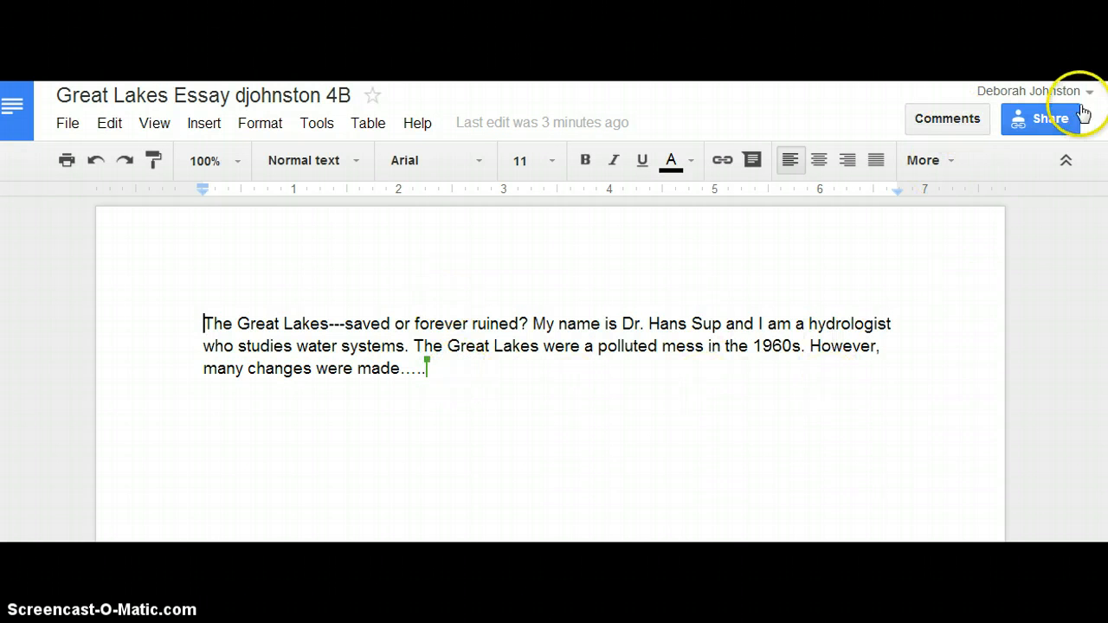
Post the comment "Wow, this is a good start, but you probably want to write some more." on the essay's first word
left_click(946, 121)
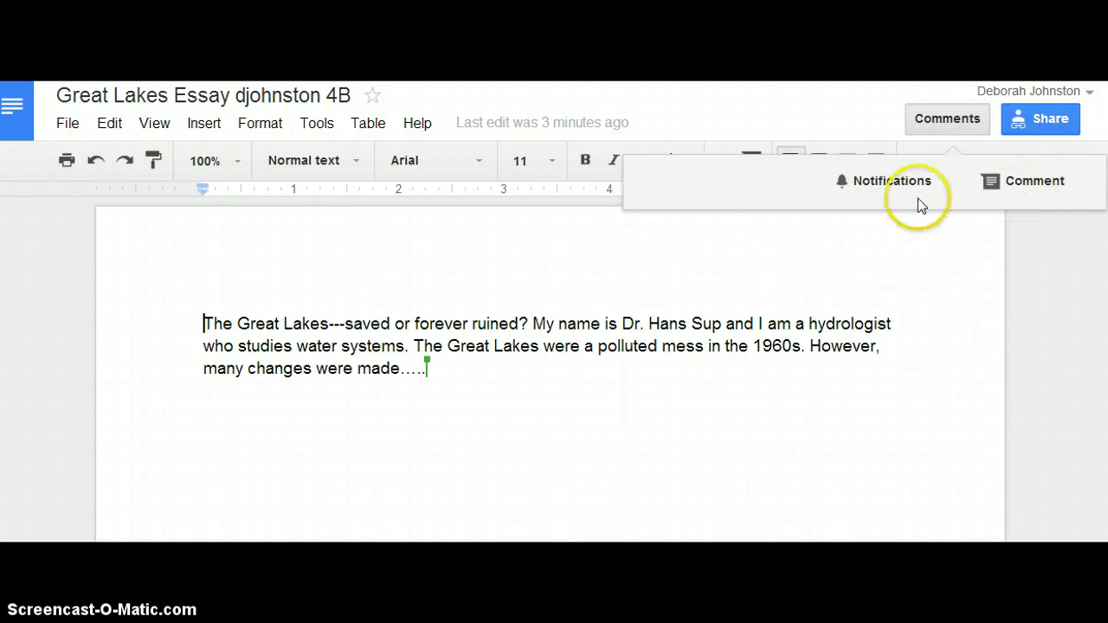
left_click(997, 181)
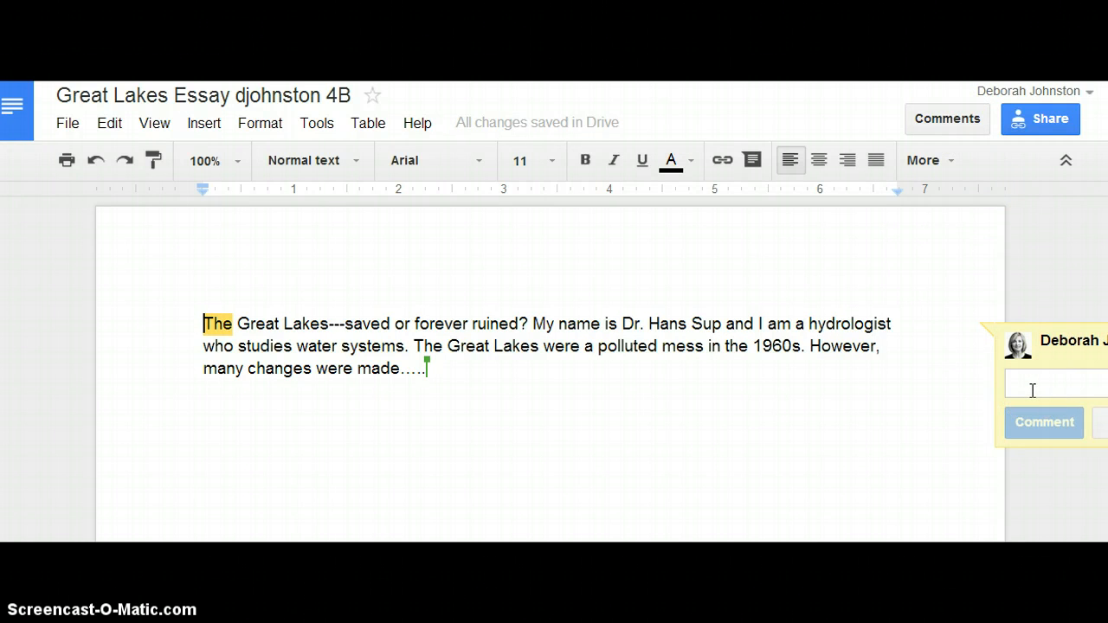
type("Wow")
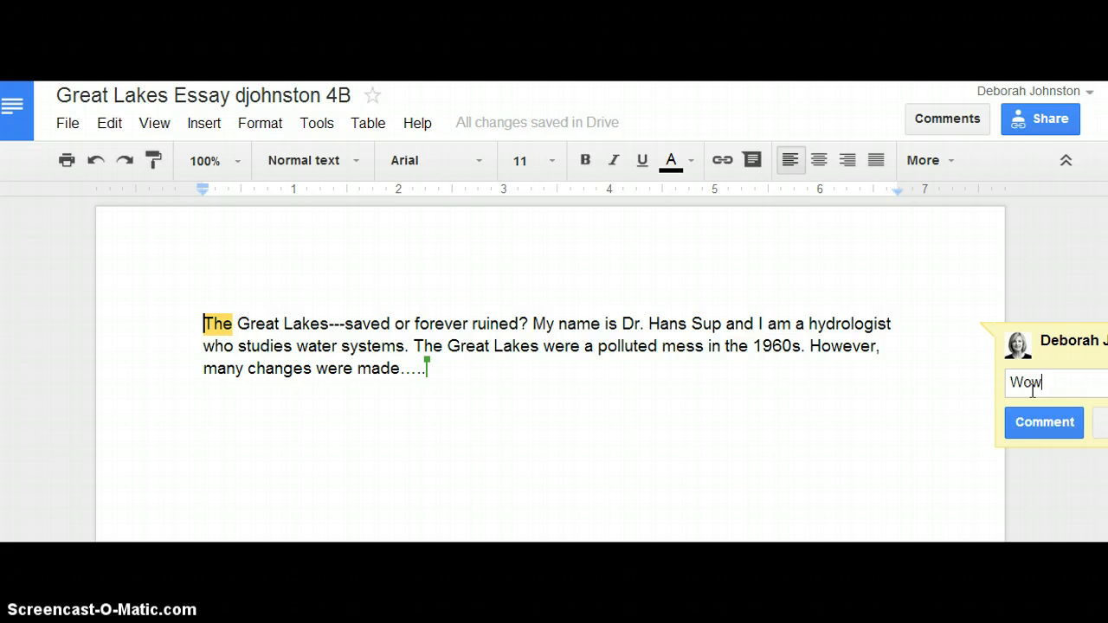
type(", this is a good str")
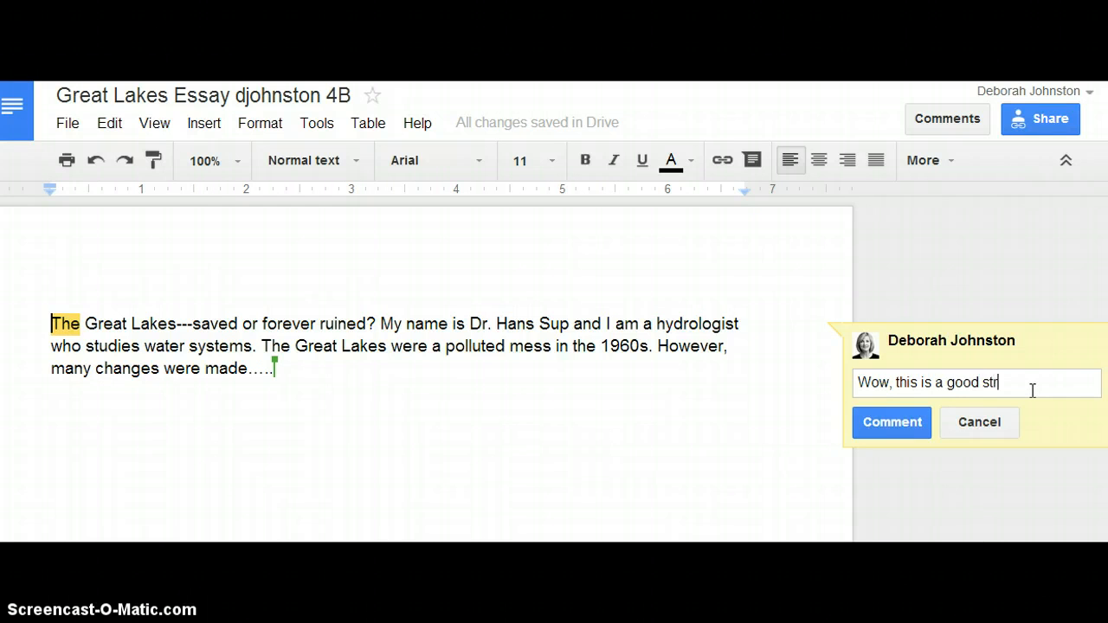
key("BackSpace")
type("art")
type(", but you pro")
type("bably w")
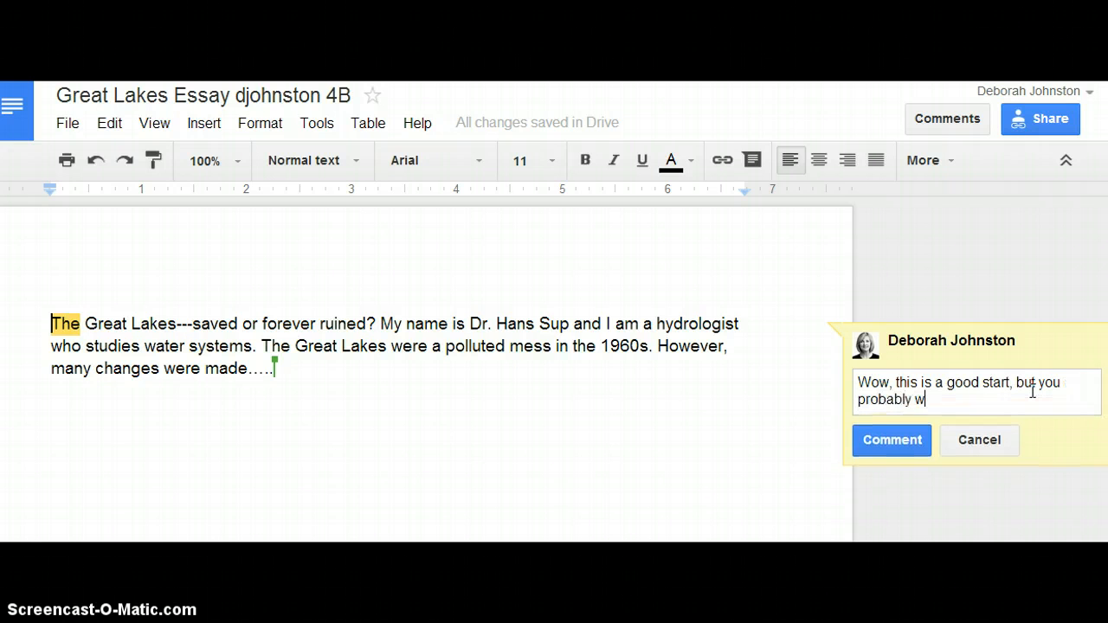
type("ant to write some more")
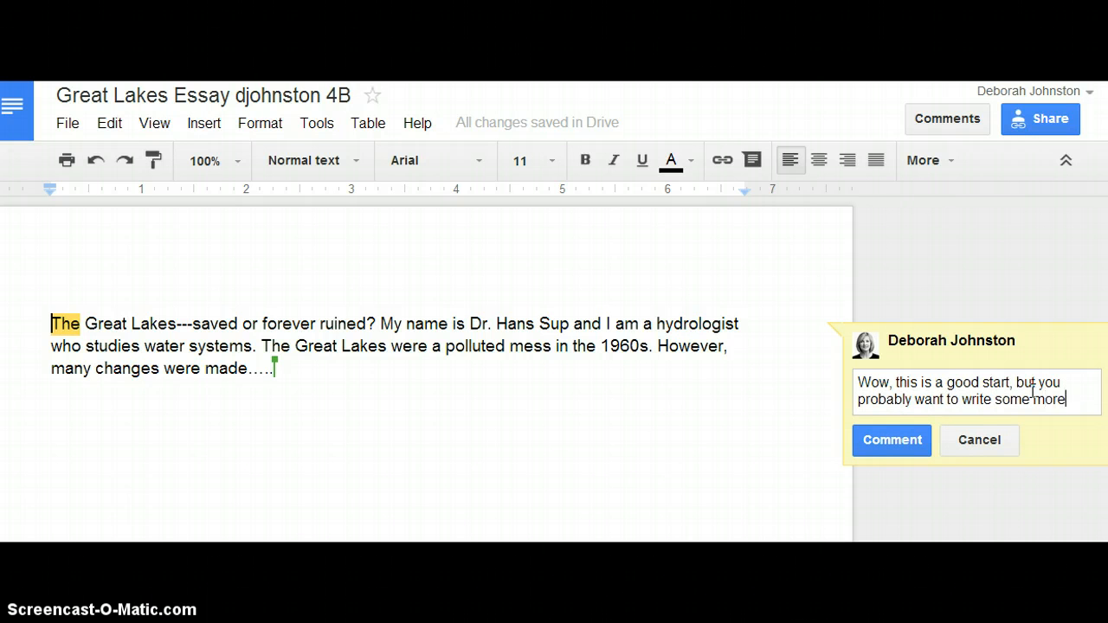
type(".")
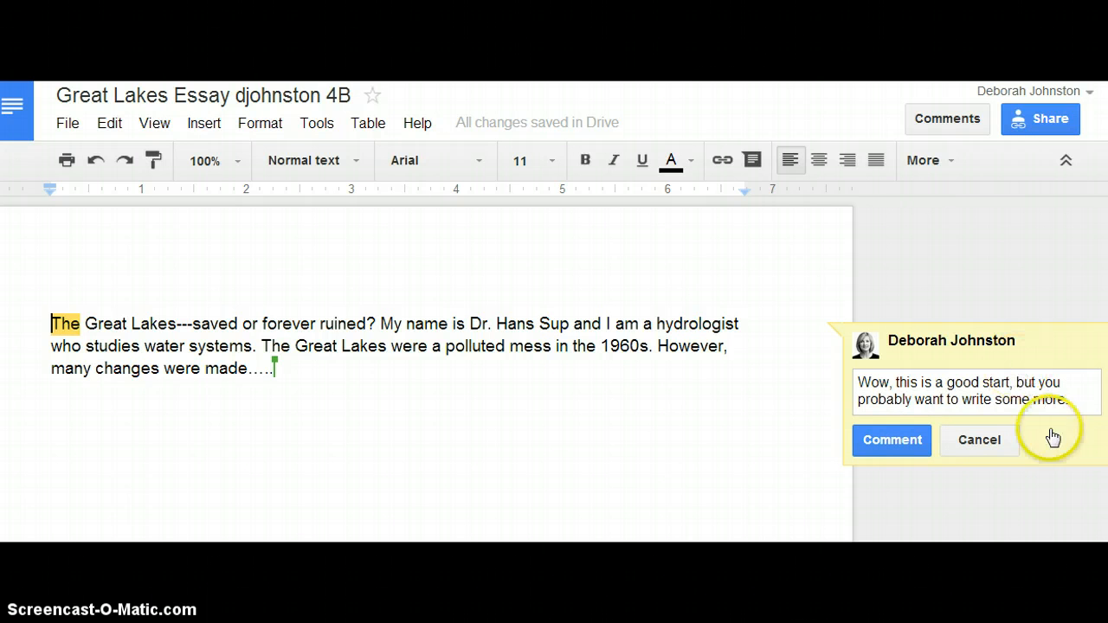
left_click(891, 442)
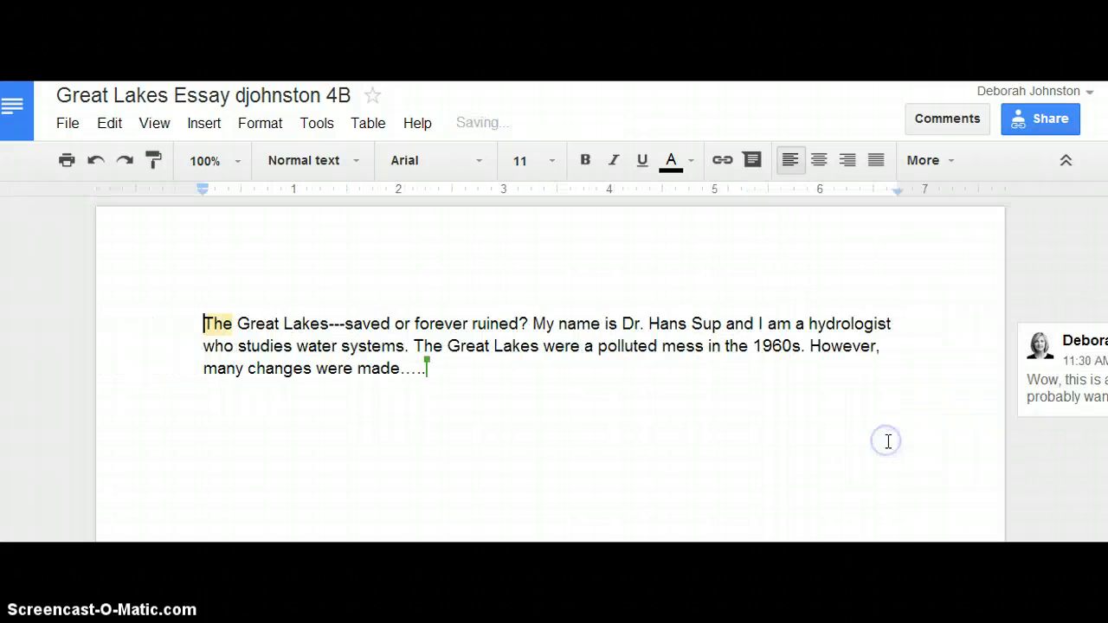
left_click(1060, 412)
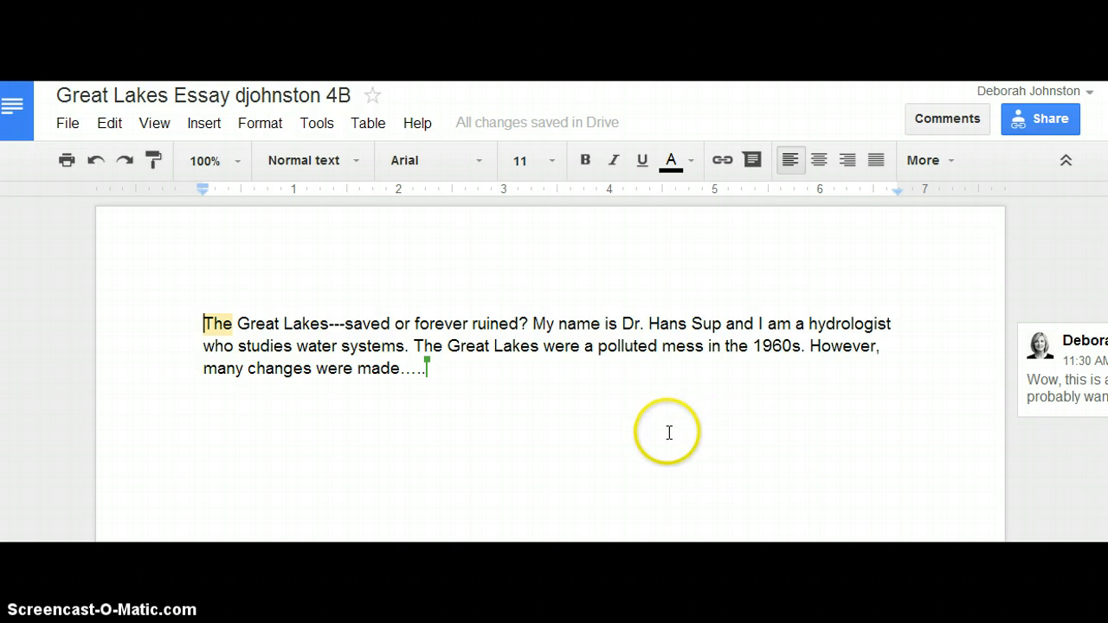
left_click(779, 378)
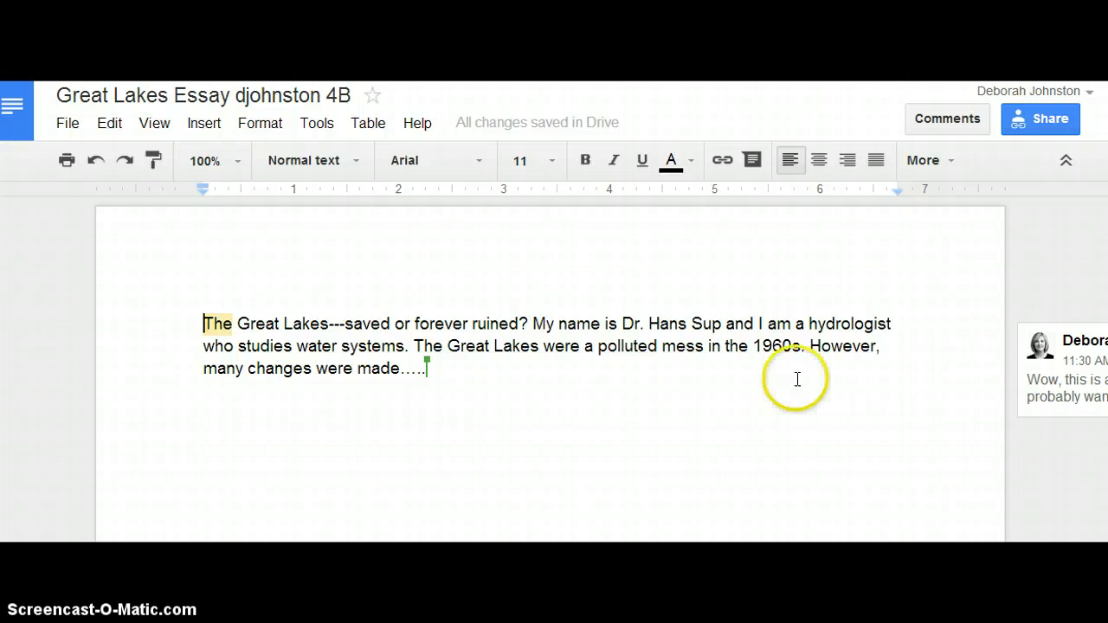